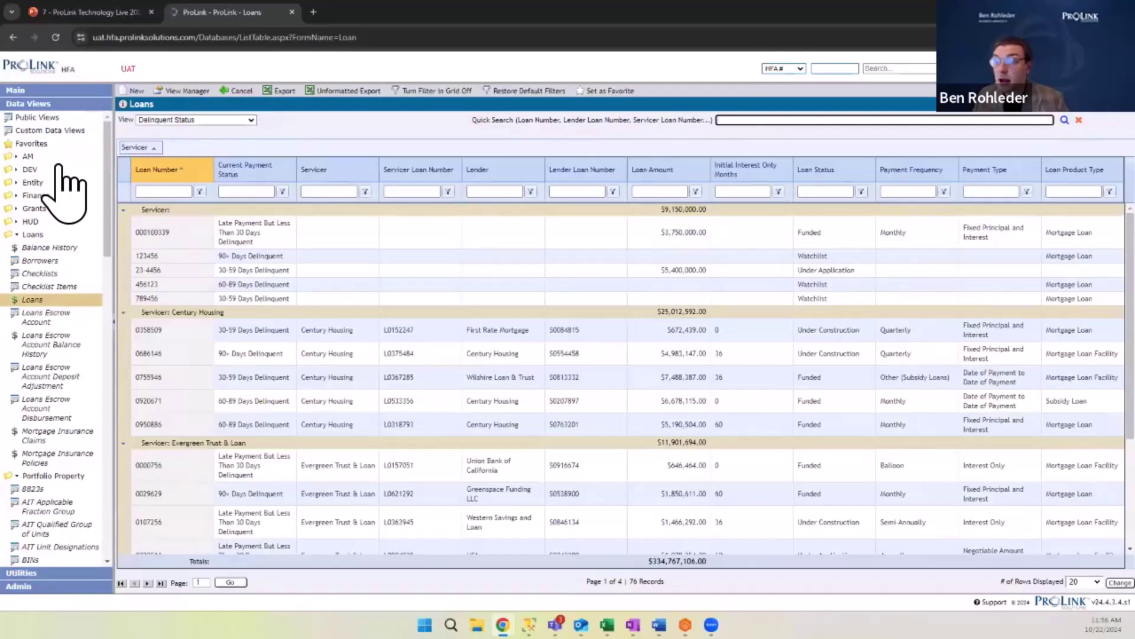
# - Collapse the Portfolio Property folder among the data views, leaving the Loans folder expanded
pyautogui.click(16, 234)
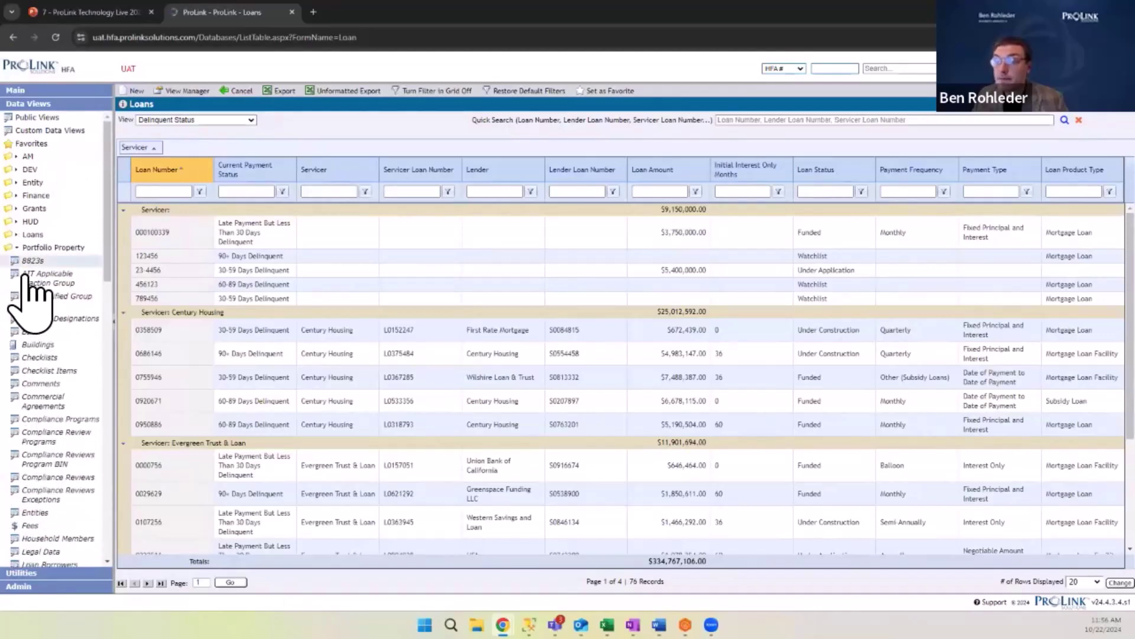
pyautogui.click(16, 247)
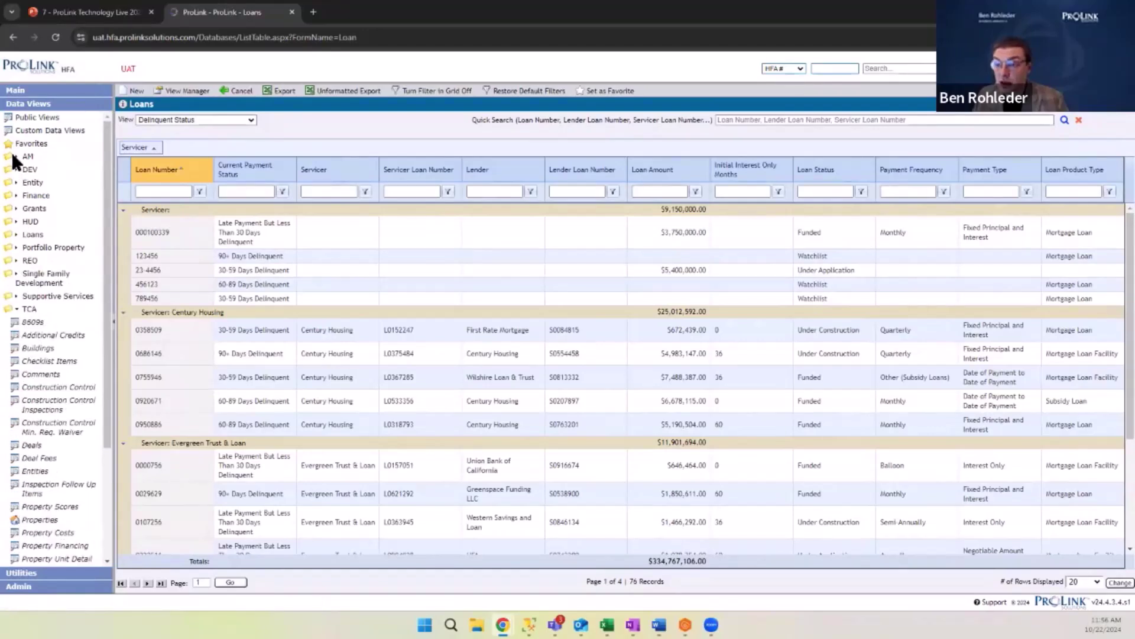
pyautogui.click(16, 234)
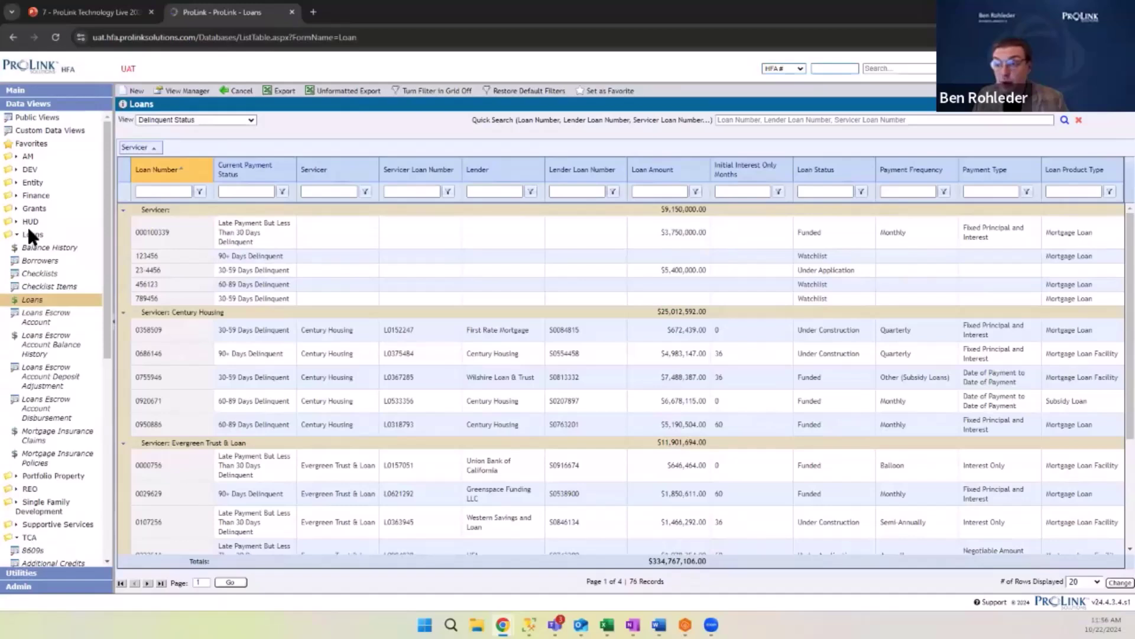
# - Open the Loans data view with the Delinquent Status view selected
pyautogui.click(35, 300)
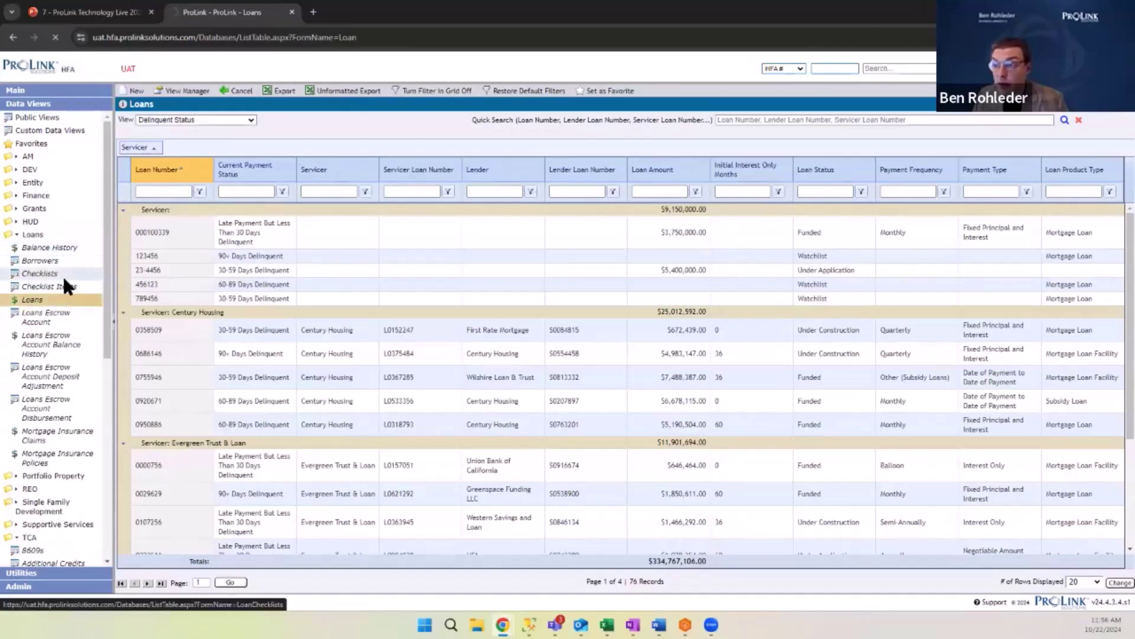
pyautogui.click(221, 120)
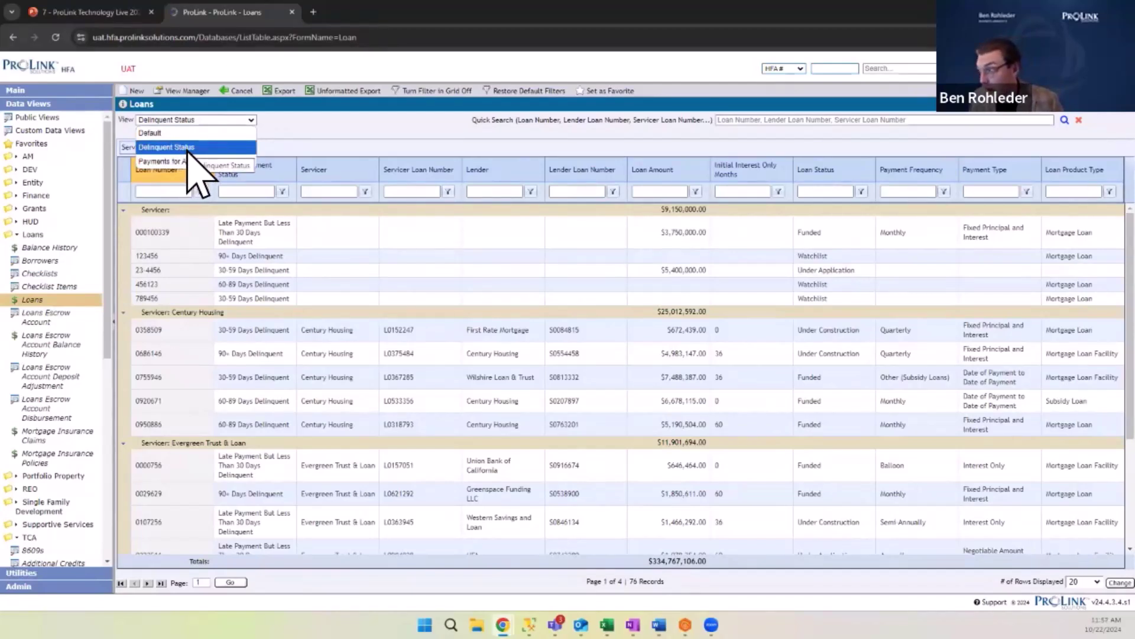
pyautogui.click(187, 151)
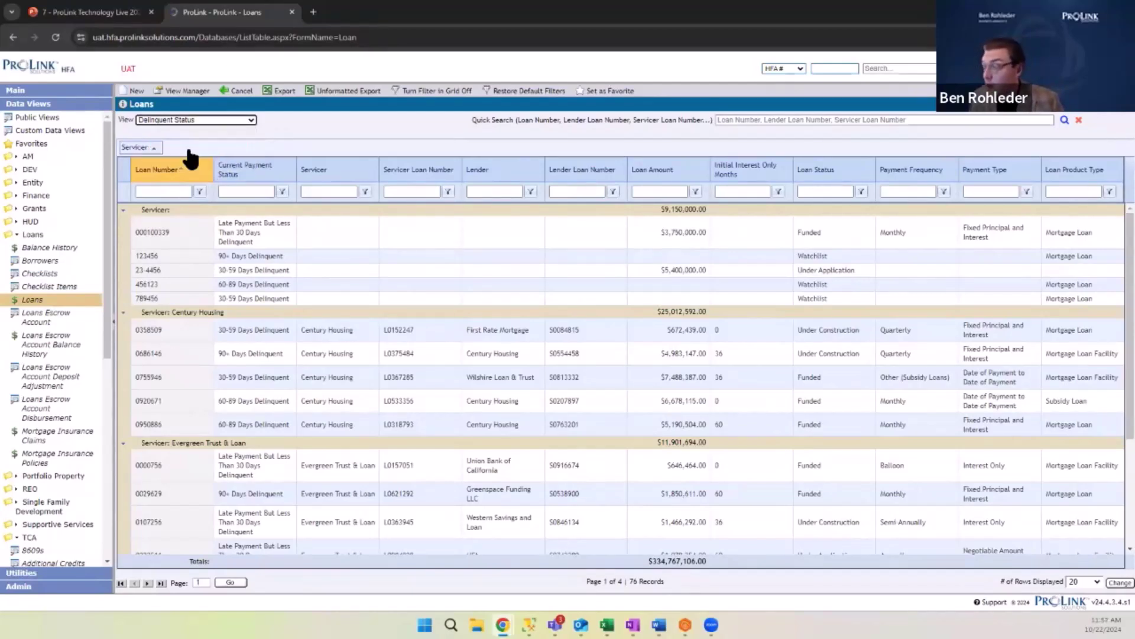
# - Review the selected columns and advanced filter criteria of the Delinquent Status view in the View Manager, and close it
pyautogui.click(202, 95)
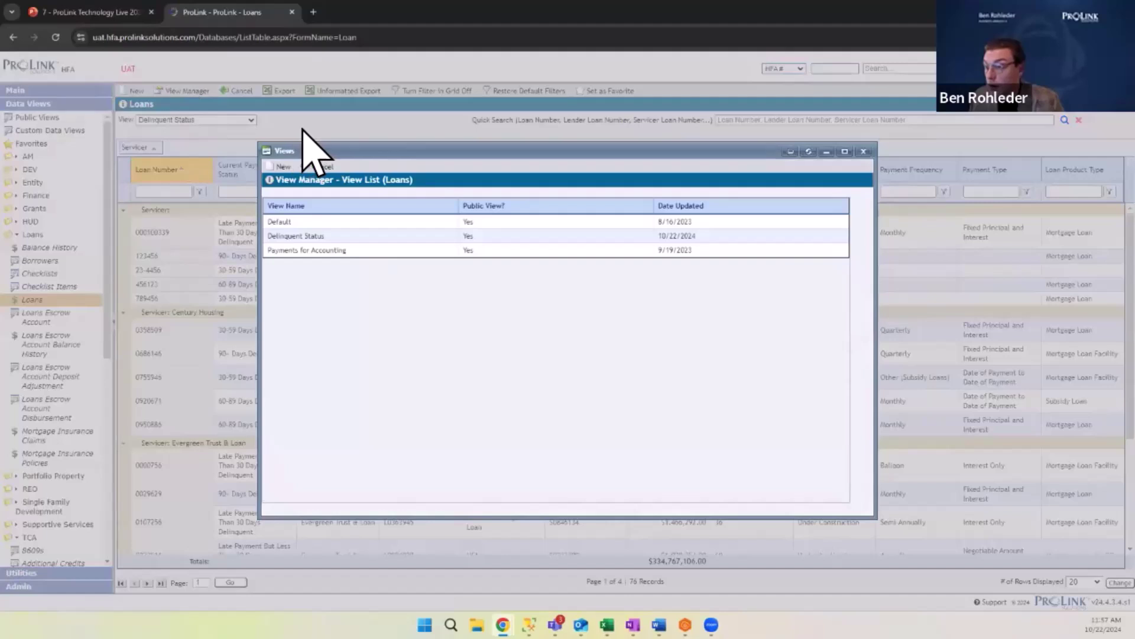
pyautogui.click(605, 235)
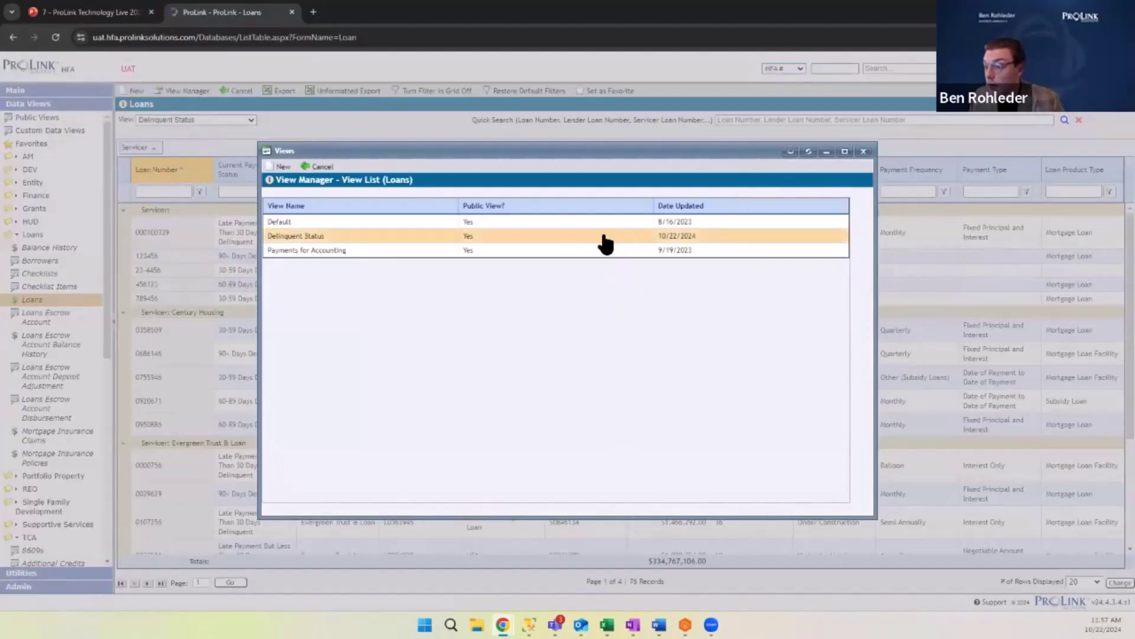
pyautogui.doubleClick(605, 235)
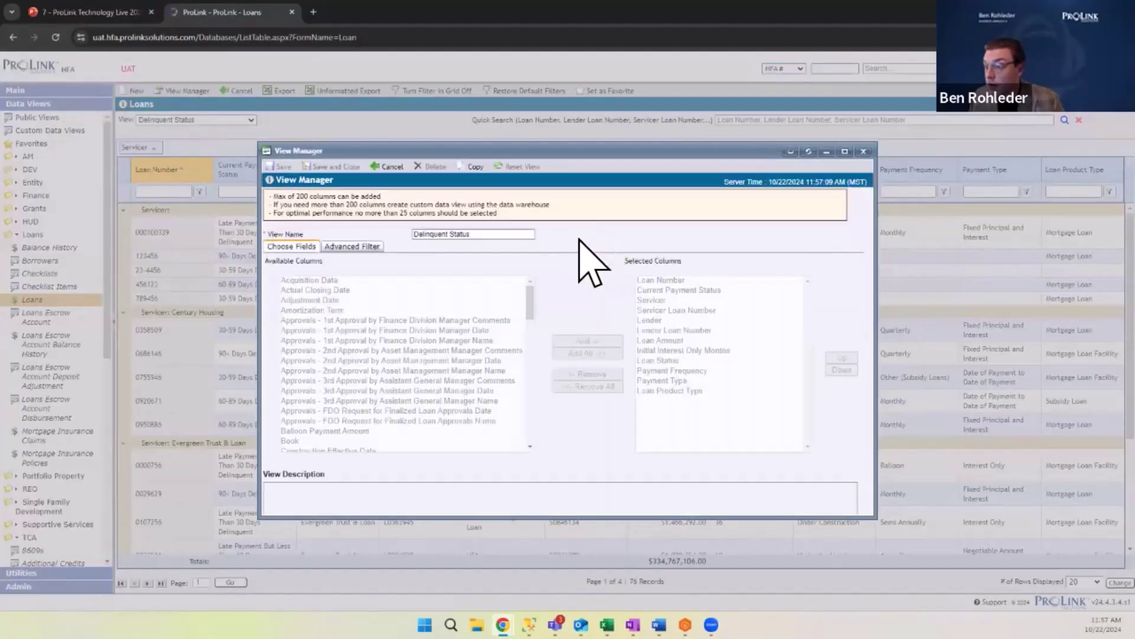
pyautogui.click(379, 249)
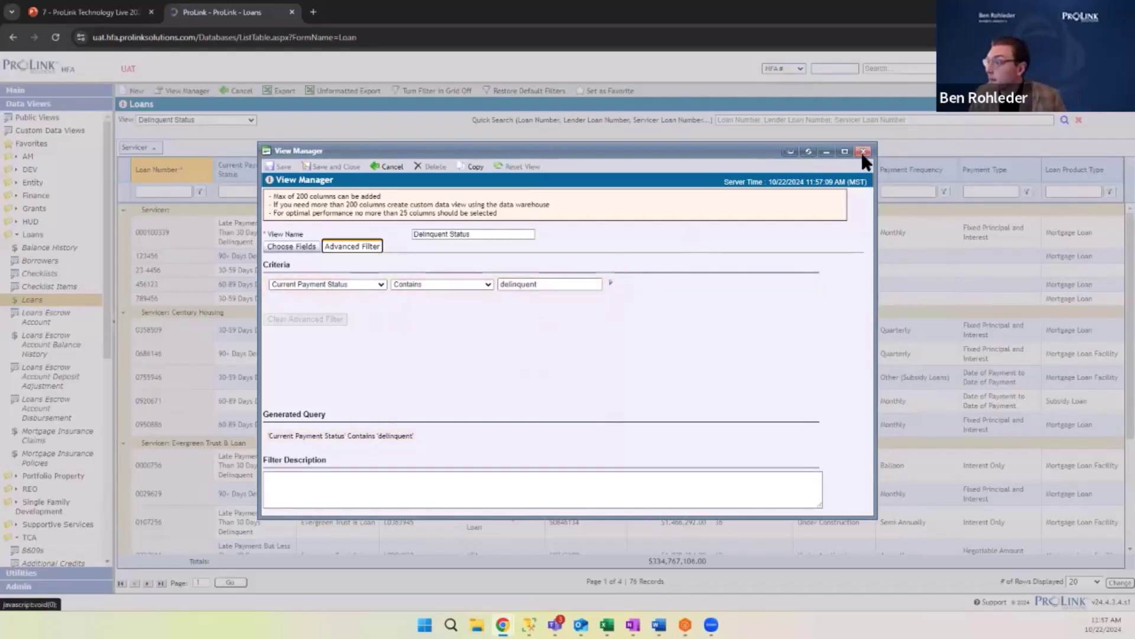
pyautogui.click(292, 246)
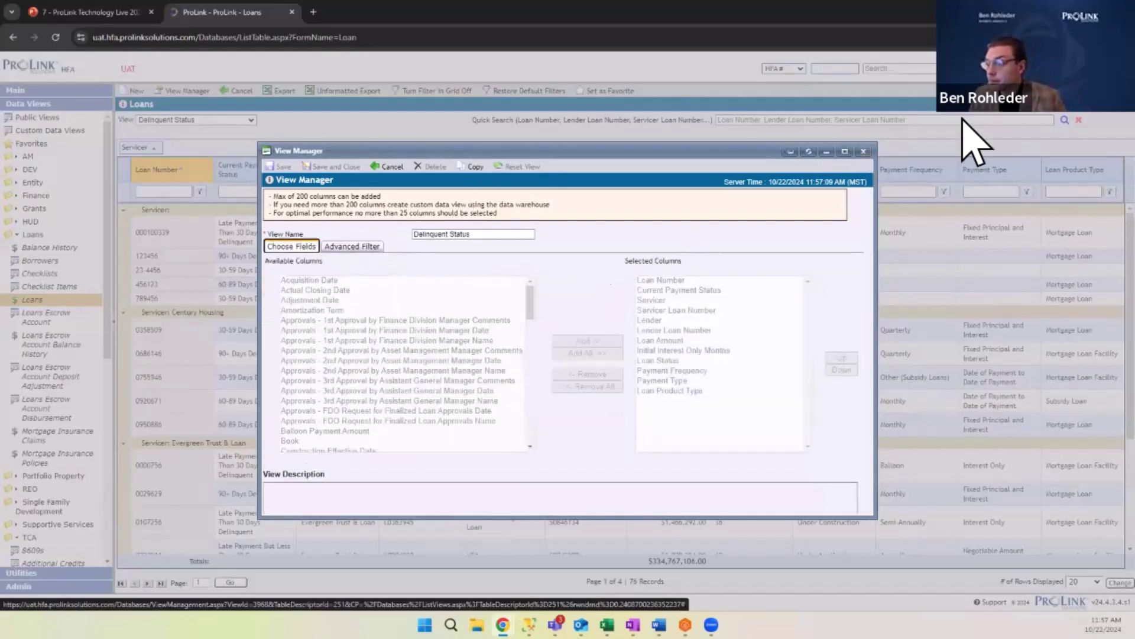
pyautogui.click(863, 152)
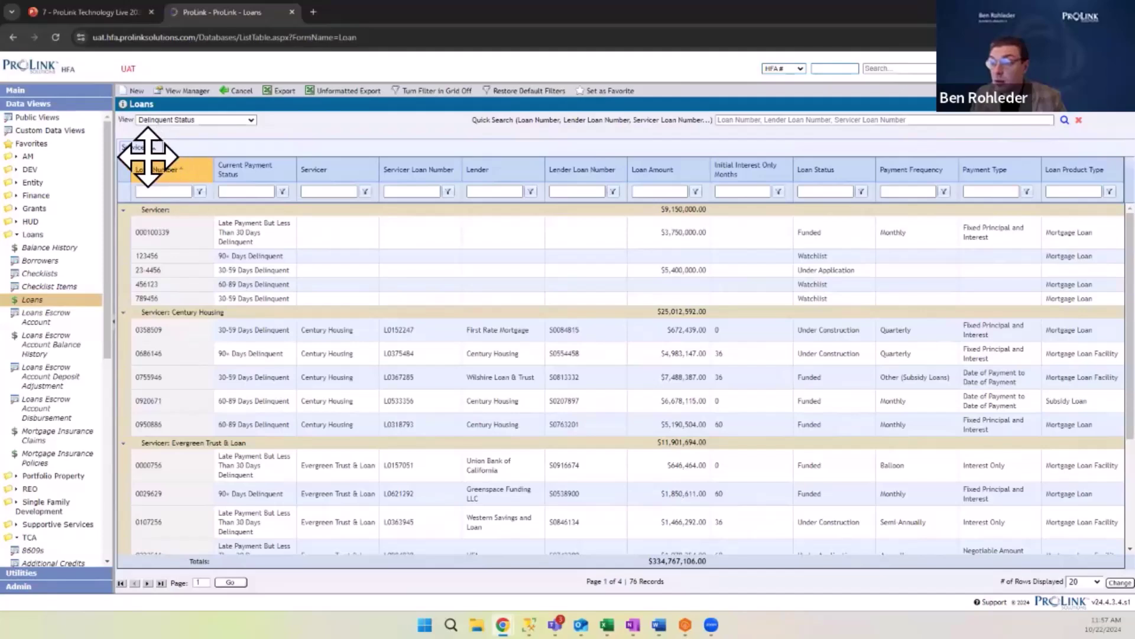
# - Remove the Servicer grouping from the loans grid and try sorting the records by Loan Number in descending order
pyautogui.moveTo(150, 159); pyautogui.dragTo(151, 161)
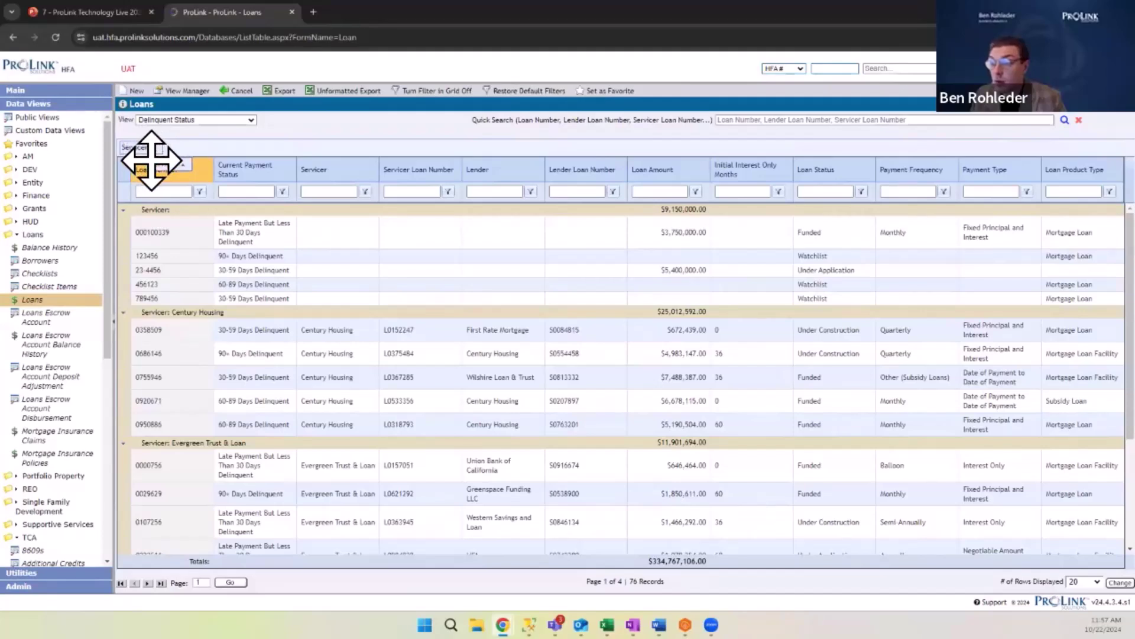
pyautogui.moveTo(152, 158)
pyautogui.mouseDown()
pyautogui.moveTo(237, 129)
pyautogui.moveTo(140, 148)
pyautogui.moveTo(303, 107)
pyautogui.moveTo(152, 165)
pyautogui.moveTo(132, 148)
pyautogui.moveTo(154, 156)
pyautogui.mouseUp()
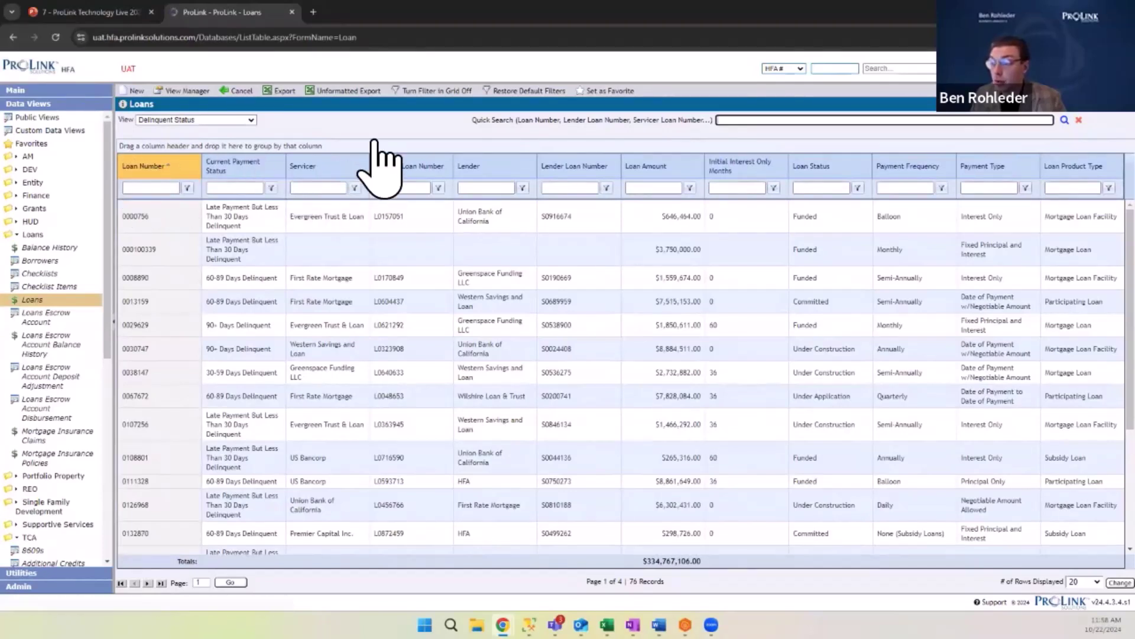
pyautogui.click(146, 168)
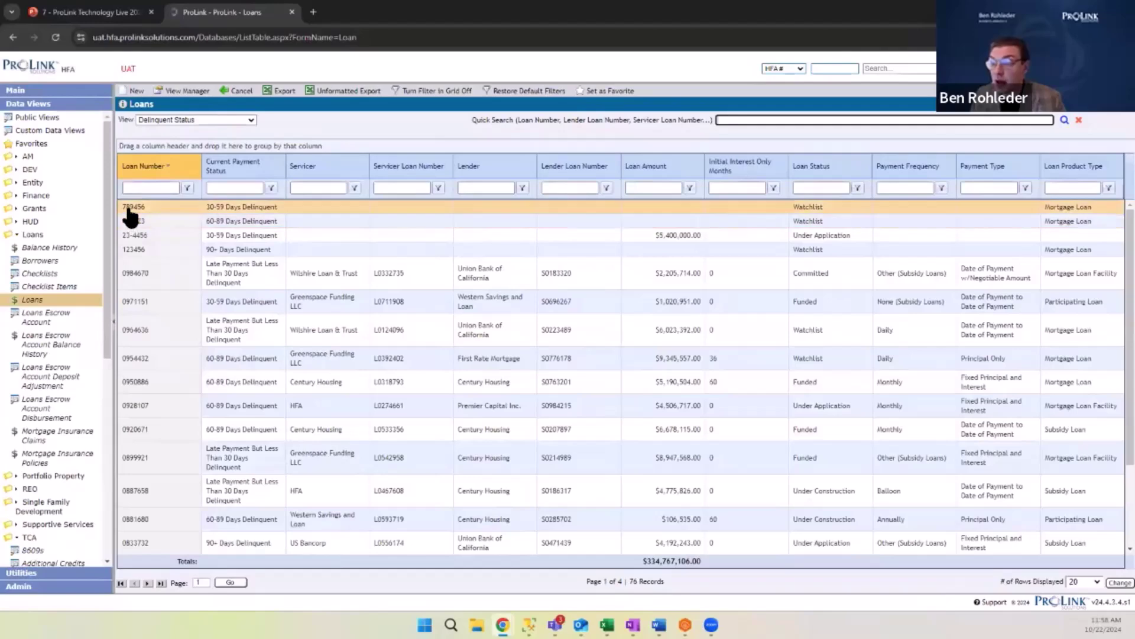
pyautogui.click(144, 172)
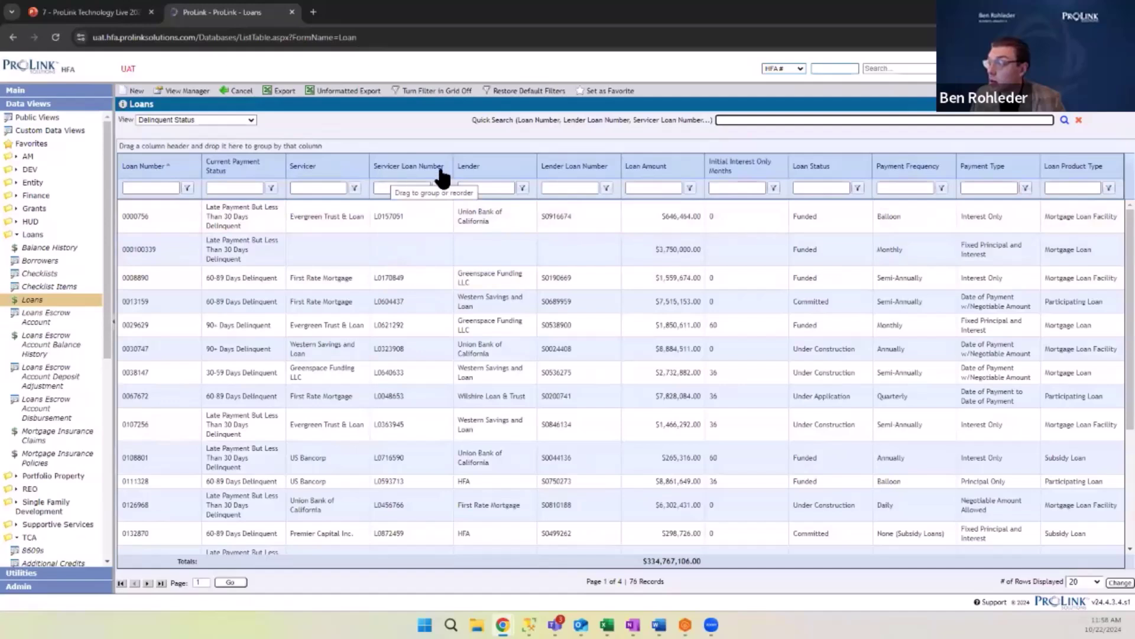
# - Group the delinquent loans by Servicer, with Lender as the second grouping level
pyautogui.moveTo(487, 175); pyautogui.dragTo(135, 149)
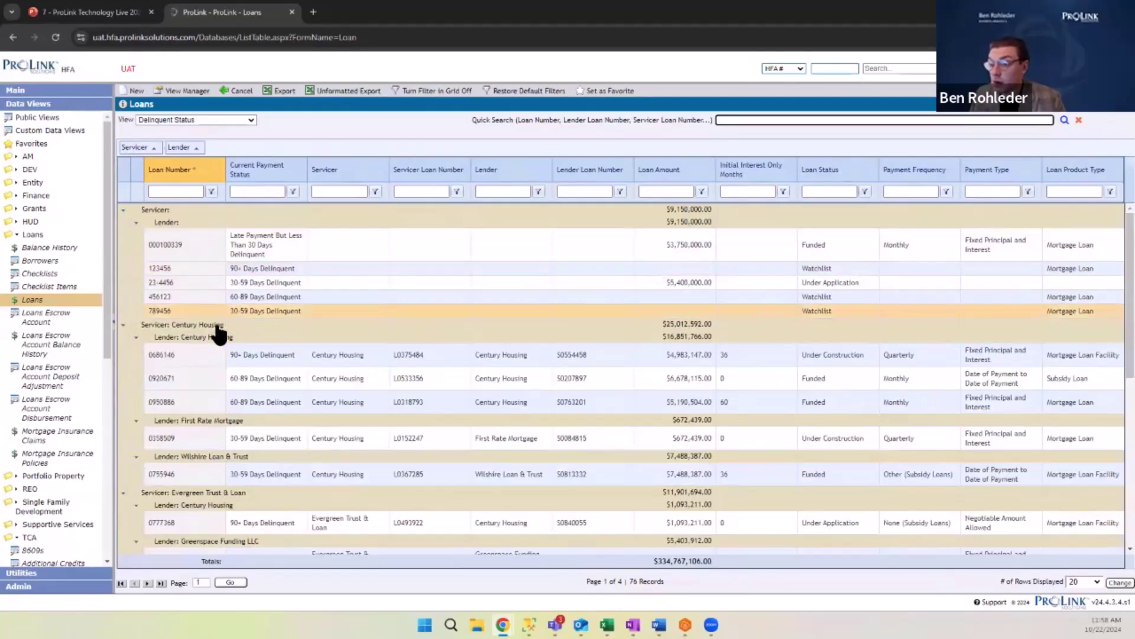
pyautogui.scroll(-1, 213, 290)
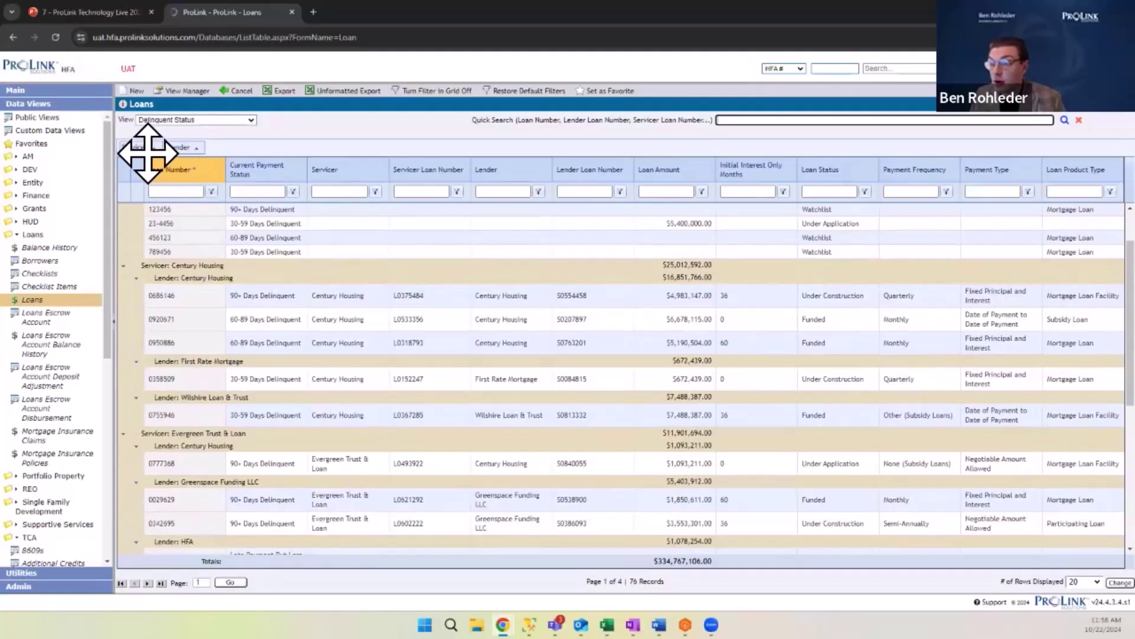
pyautogui.moveTo(148, 157); pyautogui.dragTo(165, 253)
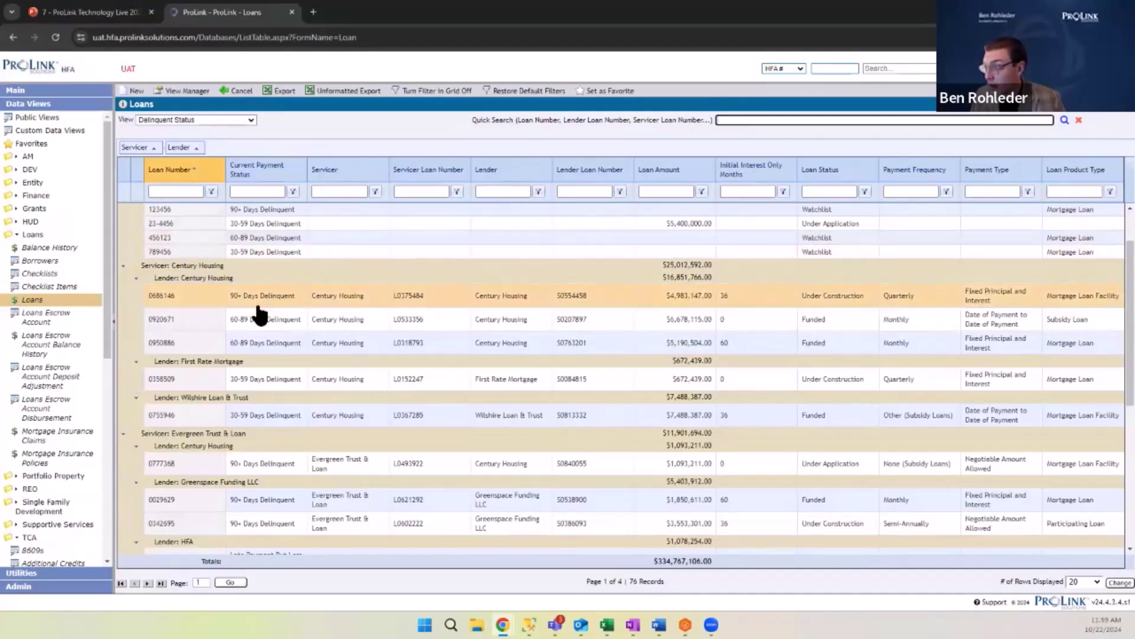
# - Switch to the PowerPoint presentation on data views and reporting and start its slide show
pyautogui.click(101, 22)
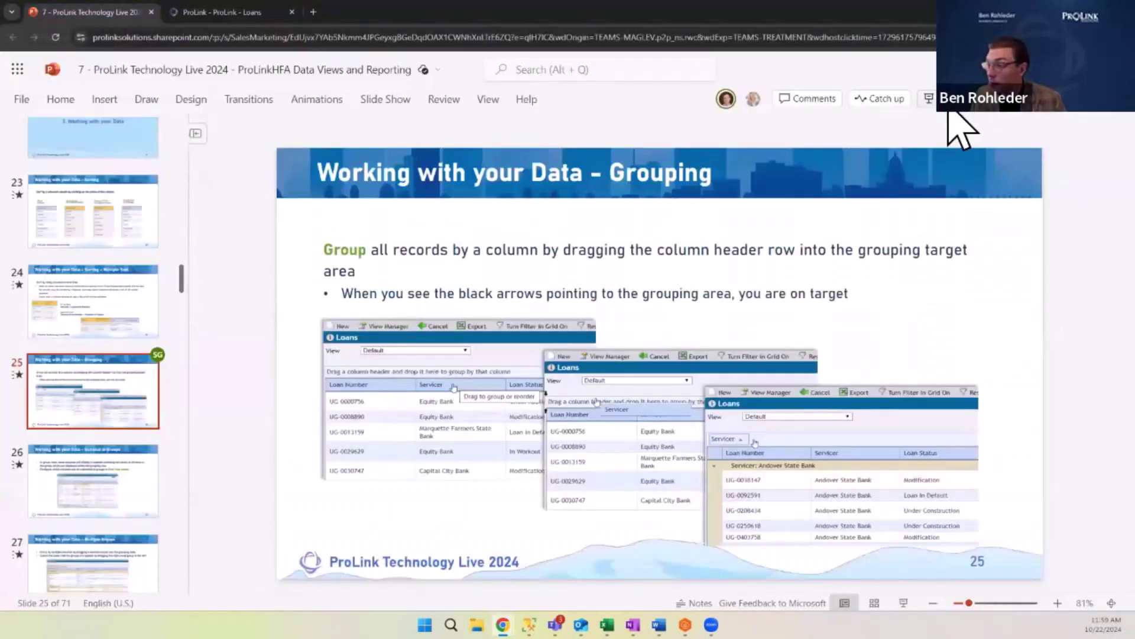
pyautogui.click(949, 102)
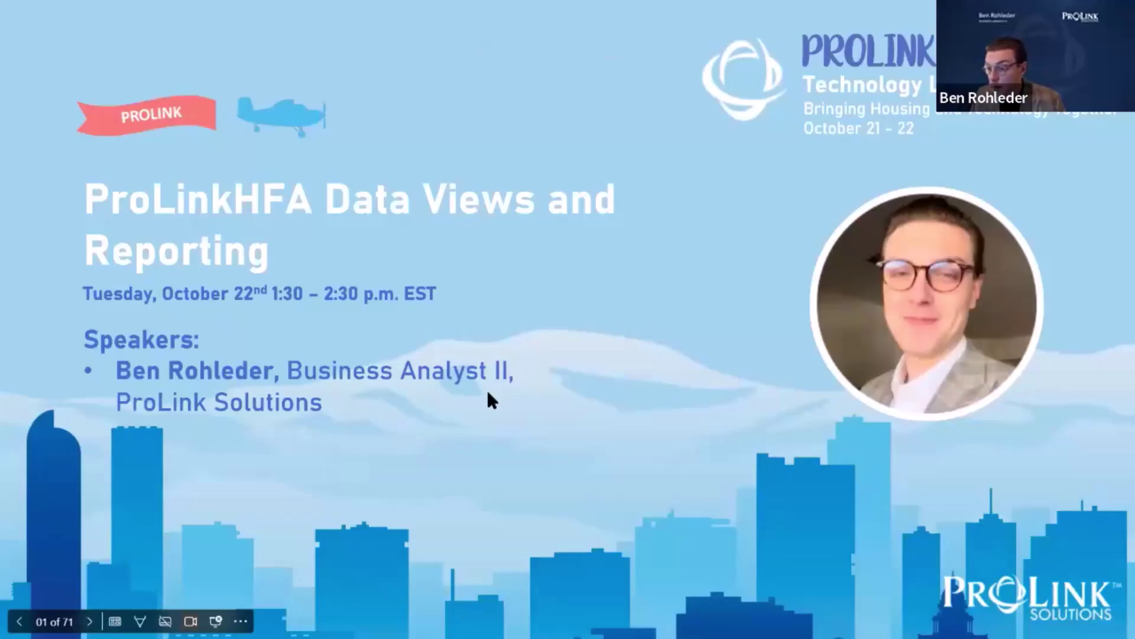
# - Advance through the slides to slide 15, the Data View Basics – Screen Layout slide explaining the top toolbar
pyautogui.scroll(-3, 500, 408)
pyautogui.scroll(-2, 512, 519)
pyautogui.scroll(-3, 506, 550)
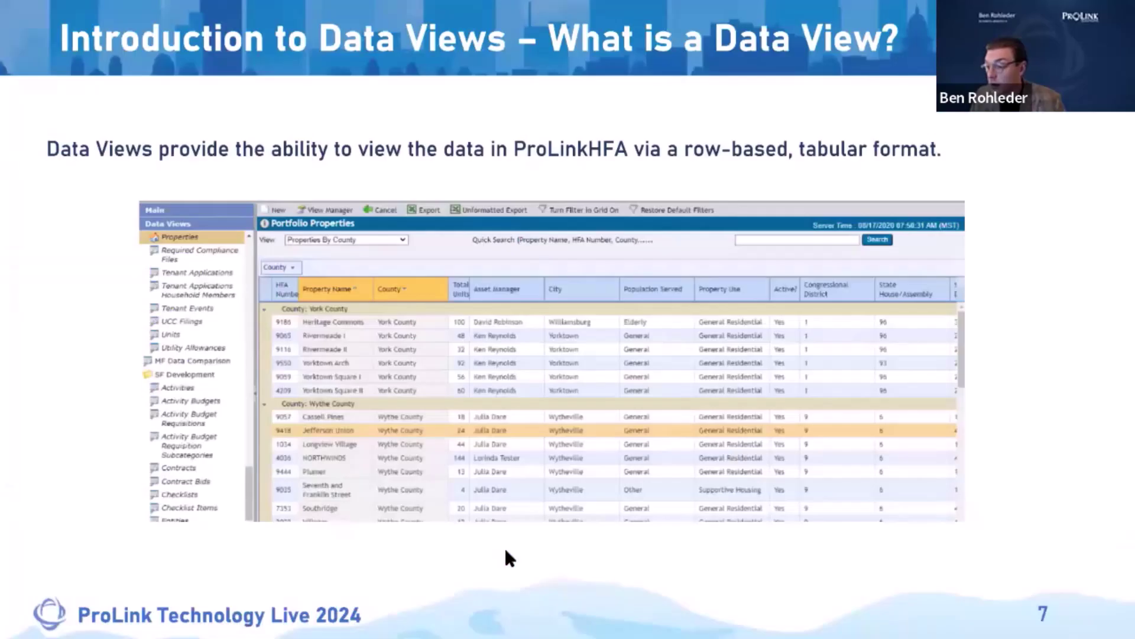
pyautogui.scroll(-3, 505, 545)
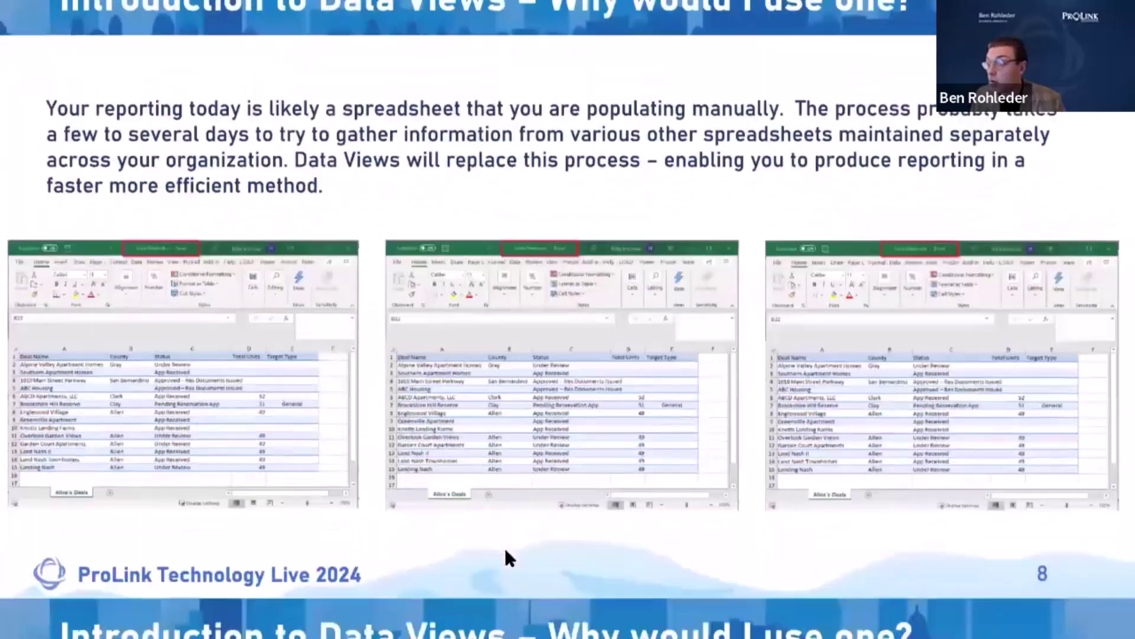
pyautogui.scroll(-3, 567, 319)
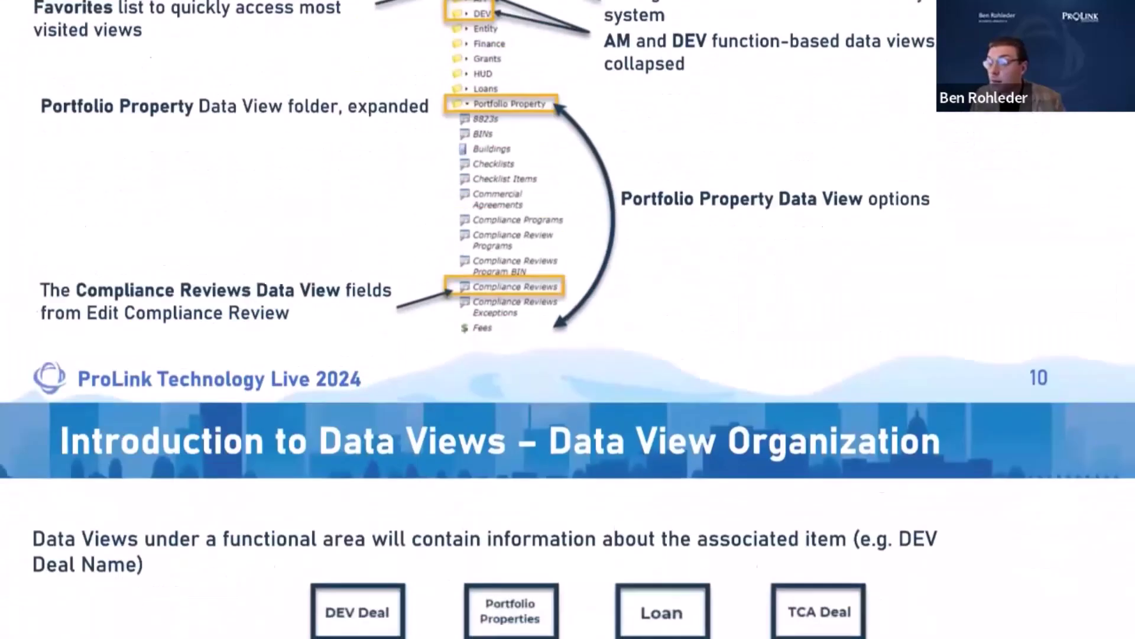
pyautogui.scroll(-5, 508, 552)
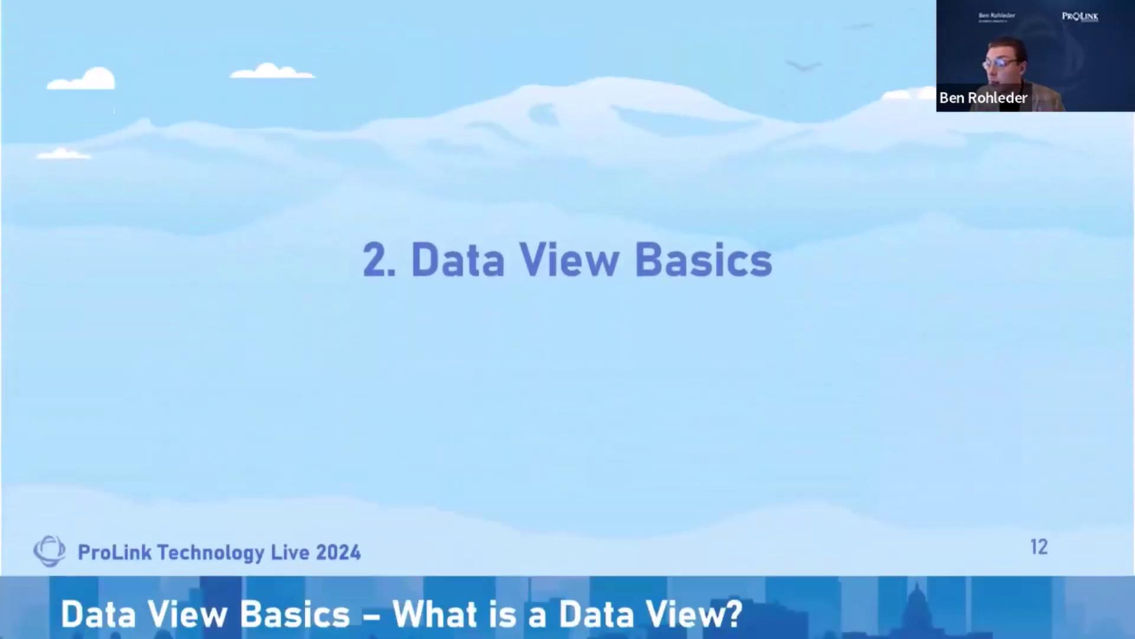
pyautogui.scroll(-5, 510, 553)
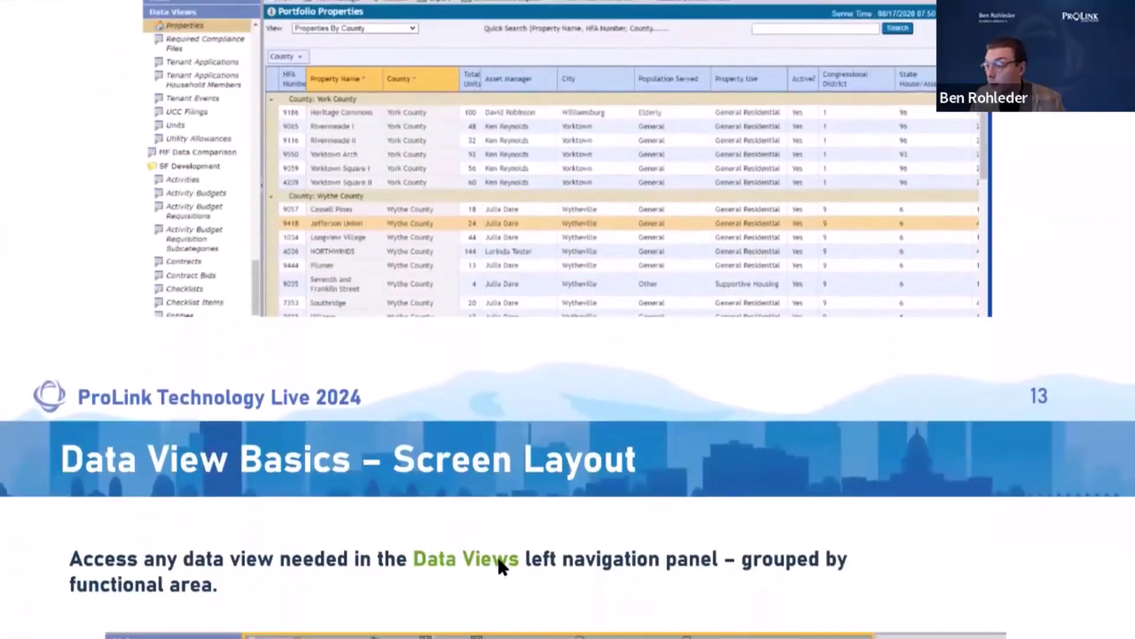
pyautogui.scroll(-5, 500, 569)
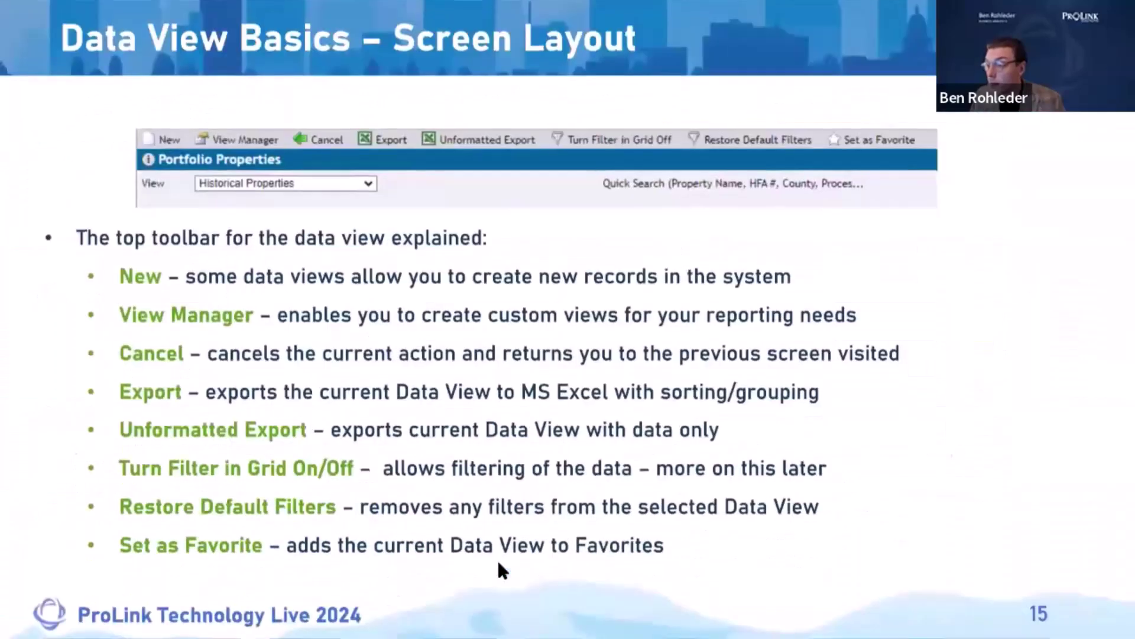
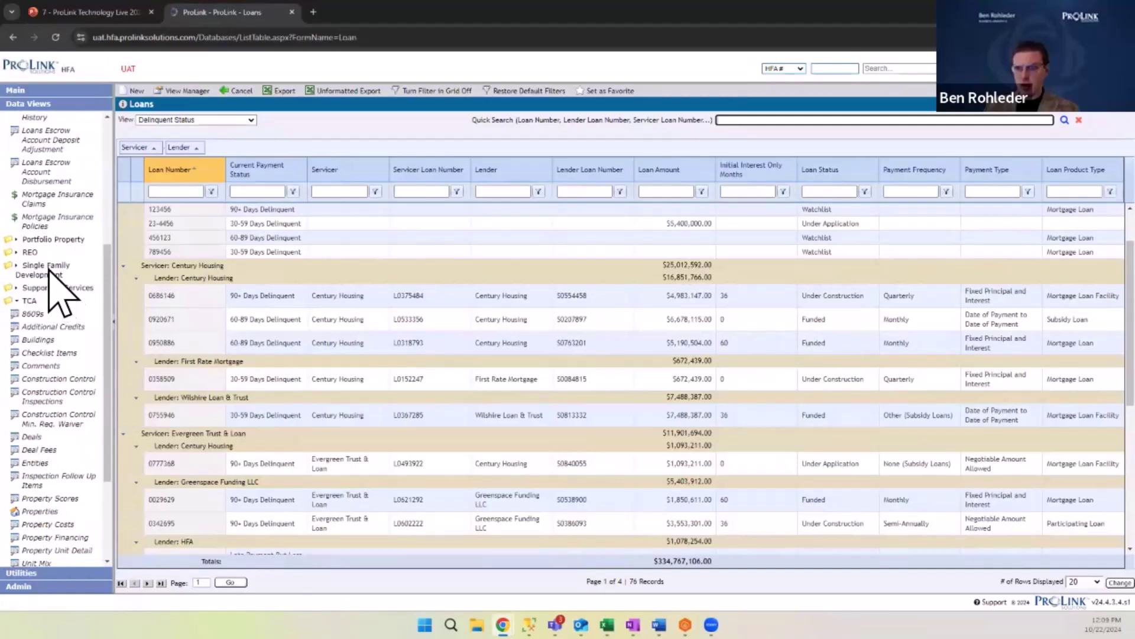
# - Expand the Portfolio Property folder in ProLinkHFA and look through the data views it contains
pyautogui.click(17, 240)
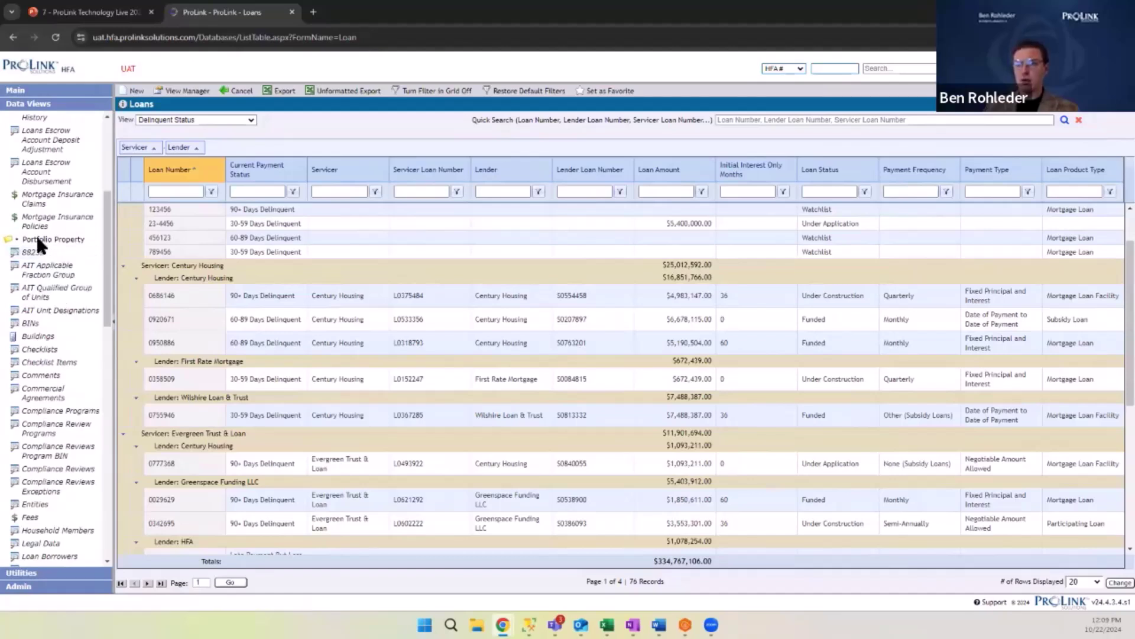
pyautogui.scroll(-5, 58, 260)
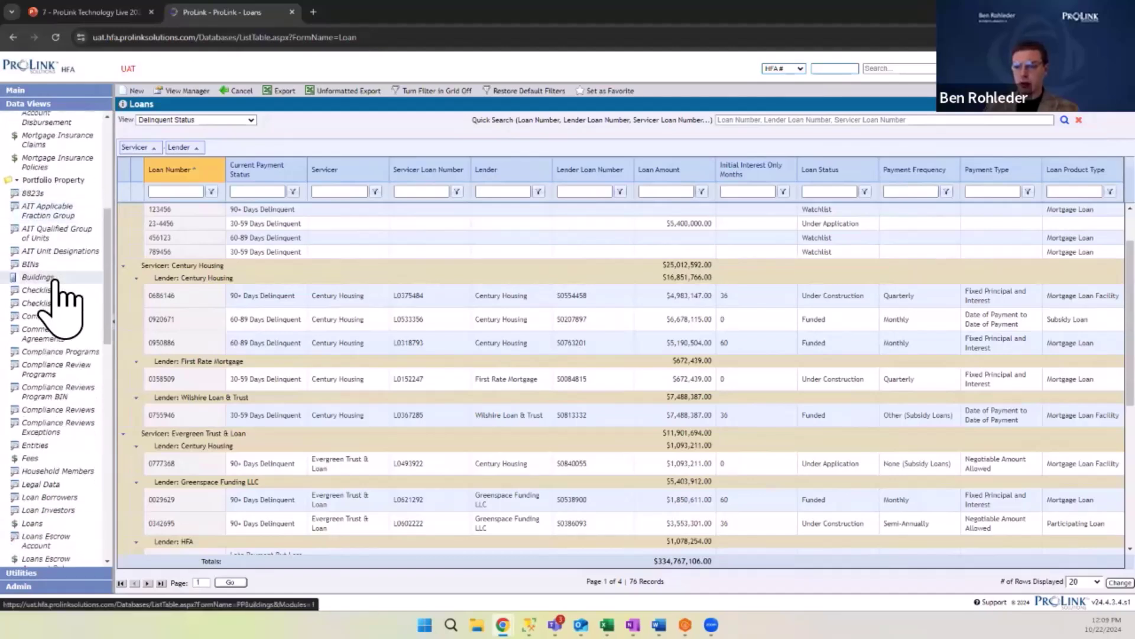
pyautogui.scroll(-4, 56, 281)
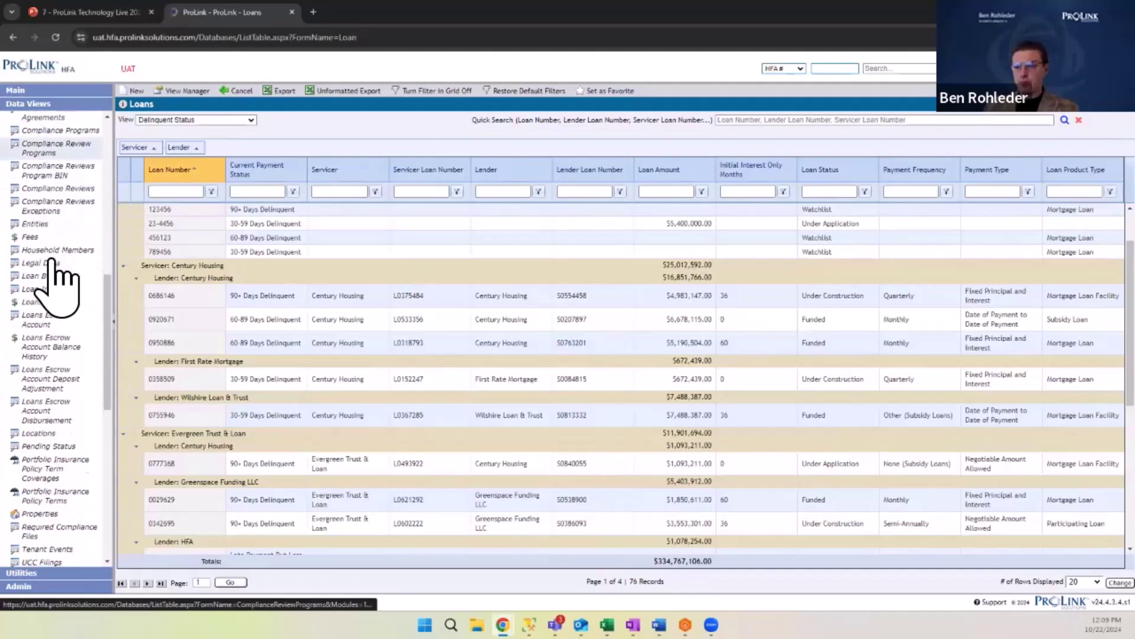
pyautogui.scroll(-2, 56, 273)
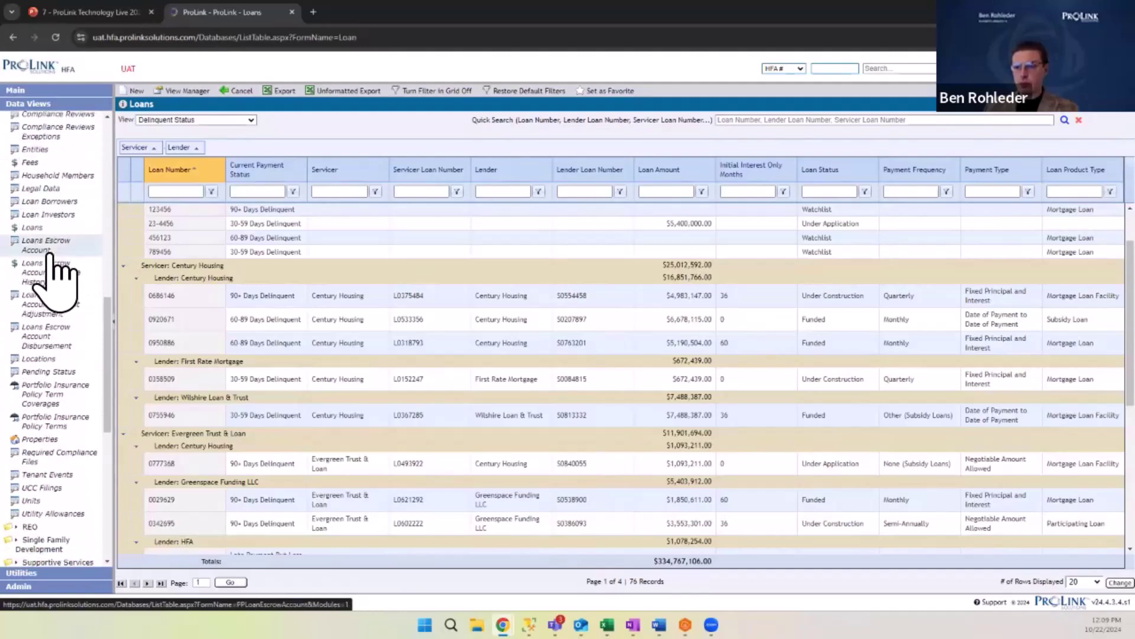
pyautogui.scroll(7, 49, 254)
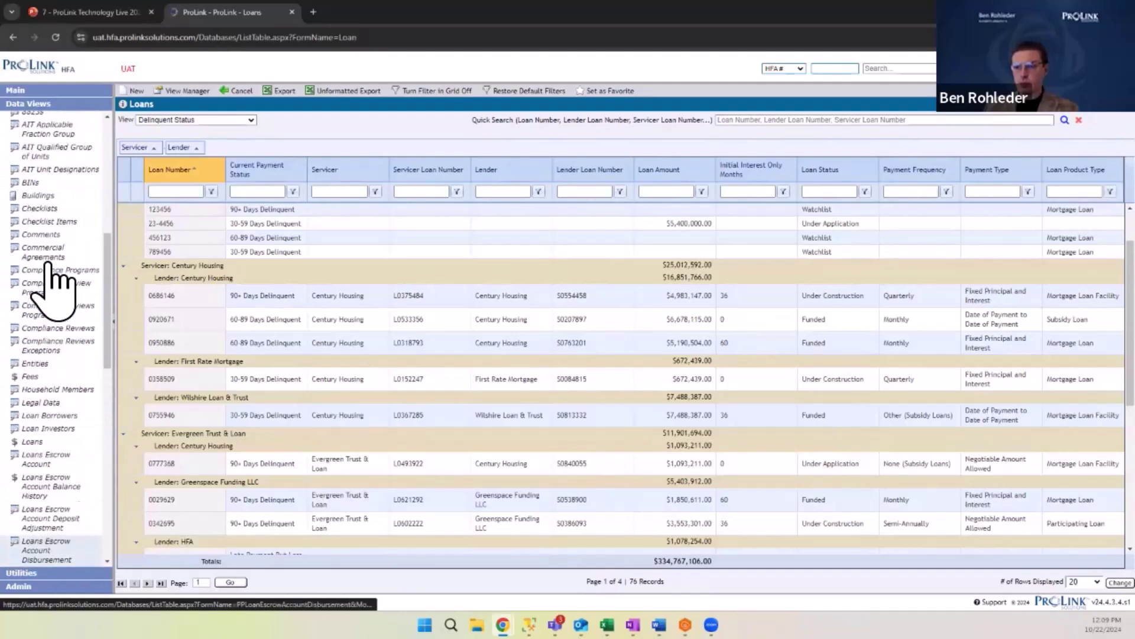
pyautogui.scroll(2, 67, 260)
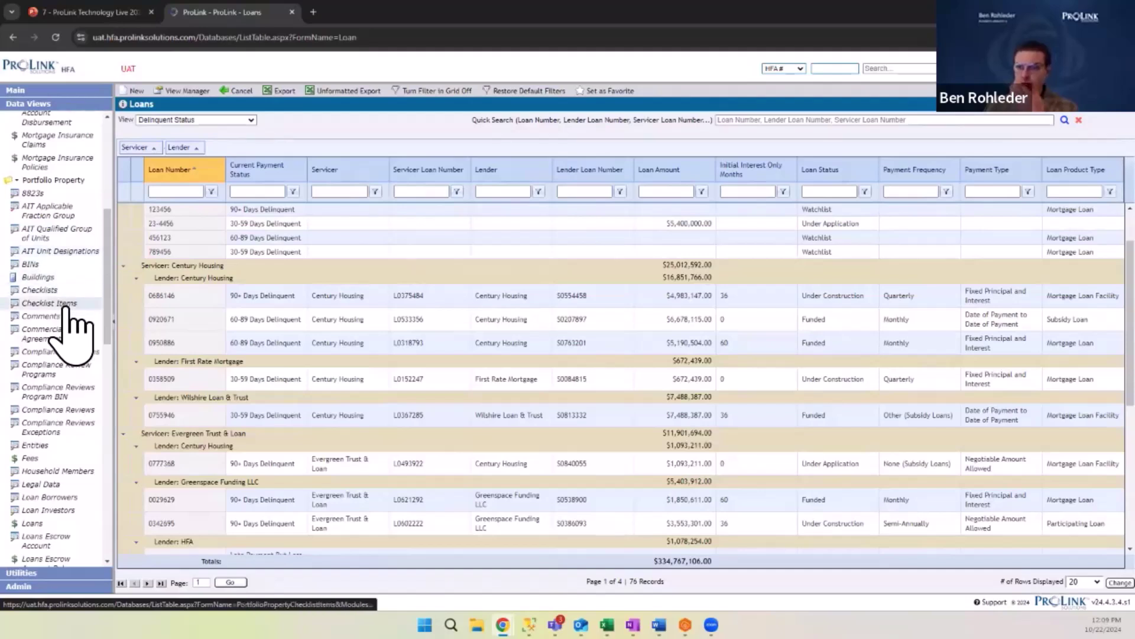
pyautogui.scroll(-3, 70, 319)
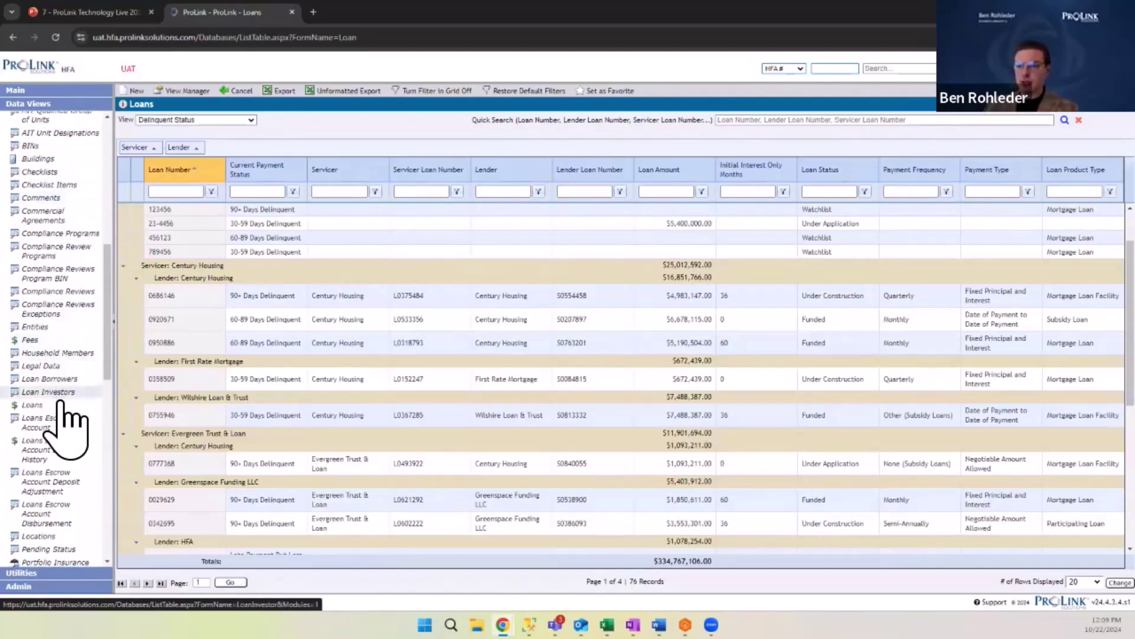
# - Open the Properties data view in the Portfolio Property folder
pyautogui.scroll(-3, 64, 438)
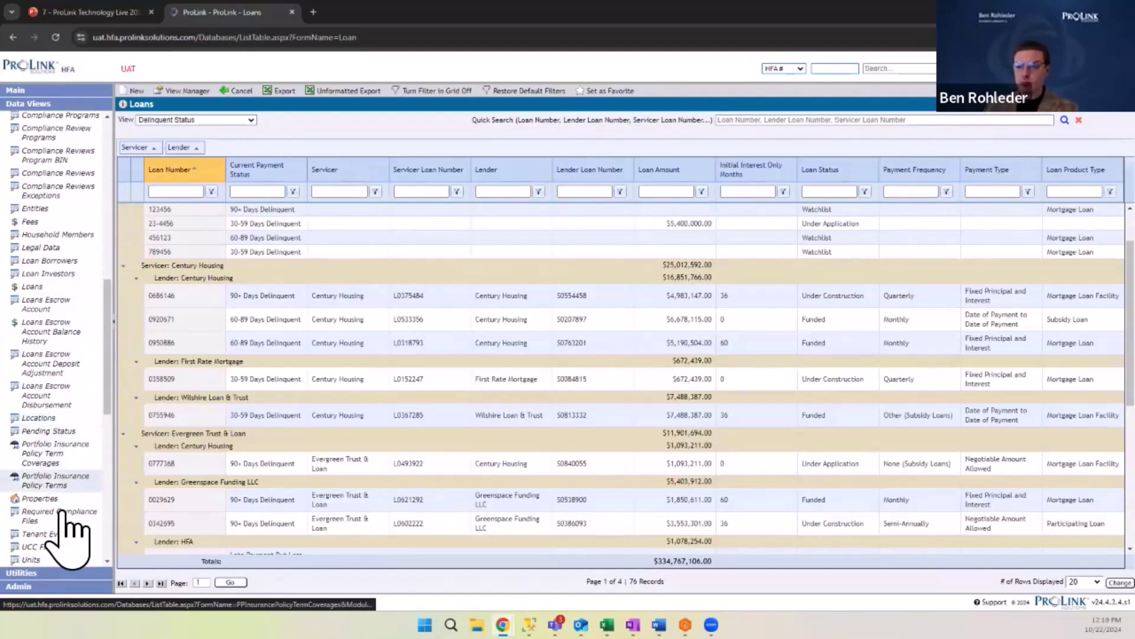
pyautogui.scroll(-2, 68, 515)
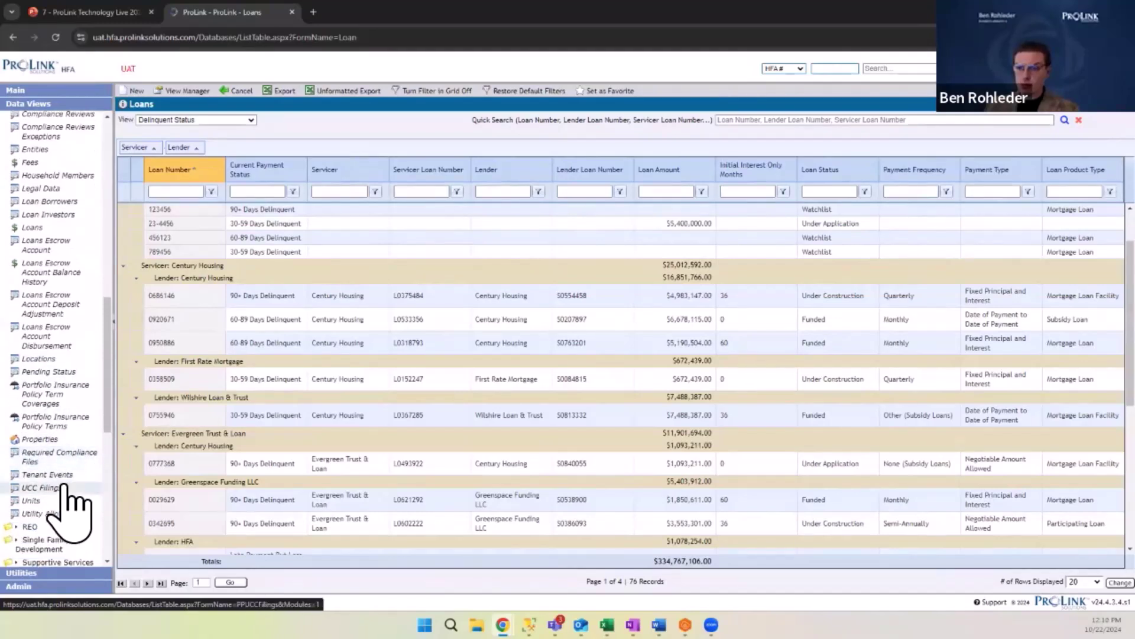
pyautogui.click(59, 439)
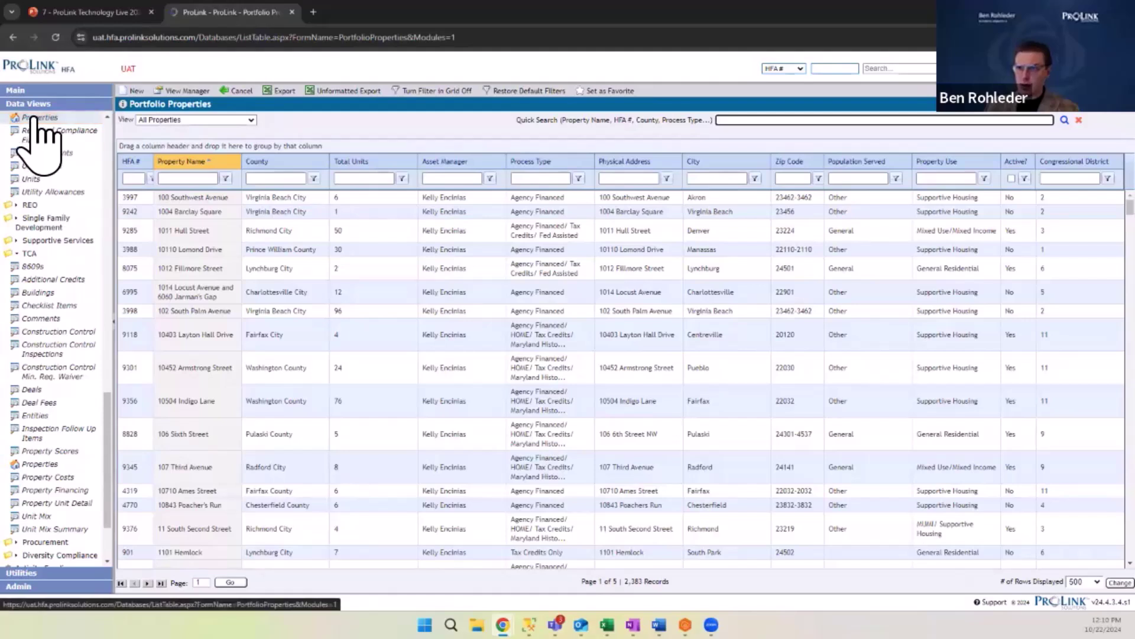
pyautogui.scroll(1, 74, 195)
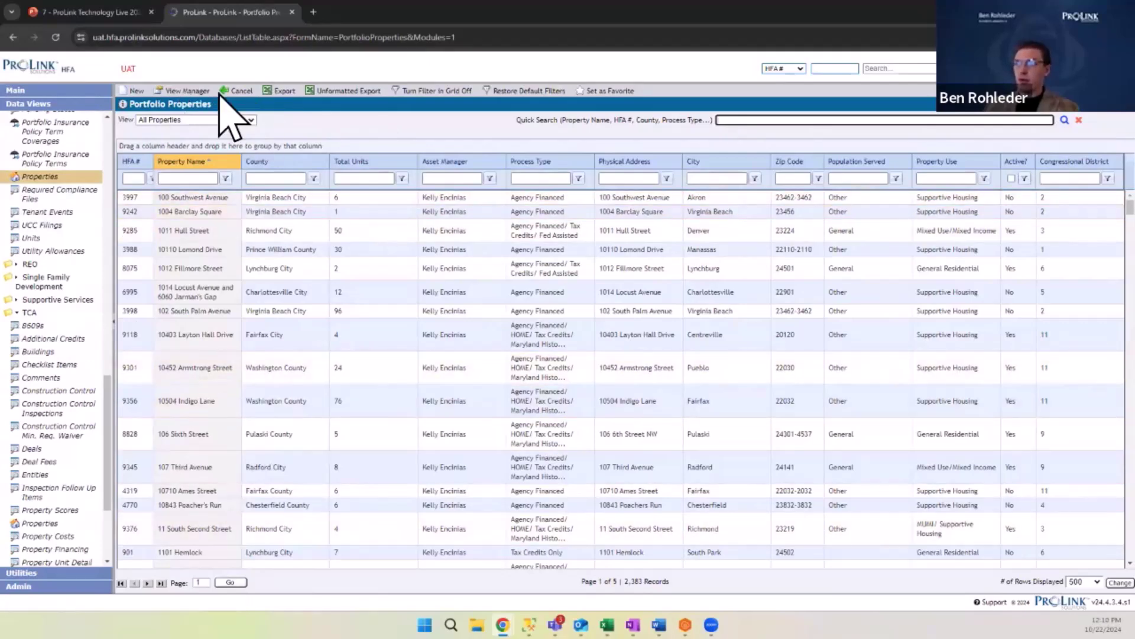
# - Start a new Portfolio Properties view in the View Manager, named with the owner's first name in possessive form followed by "Portfolio"
pyautogui.click(175, 91)
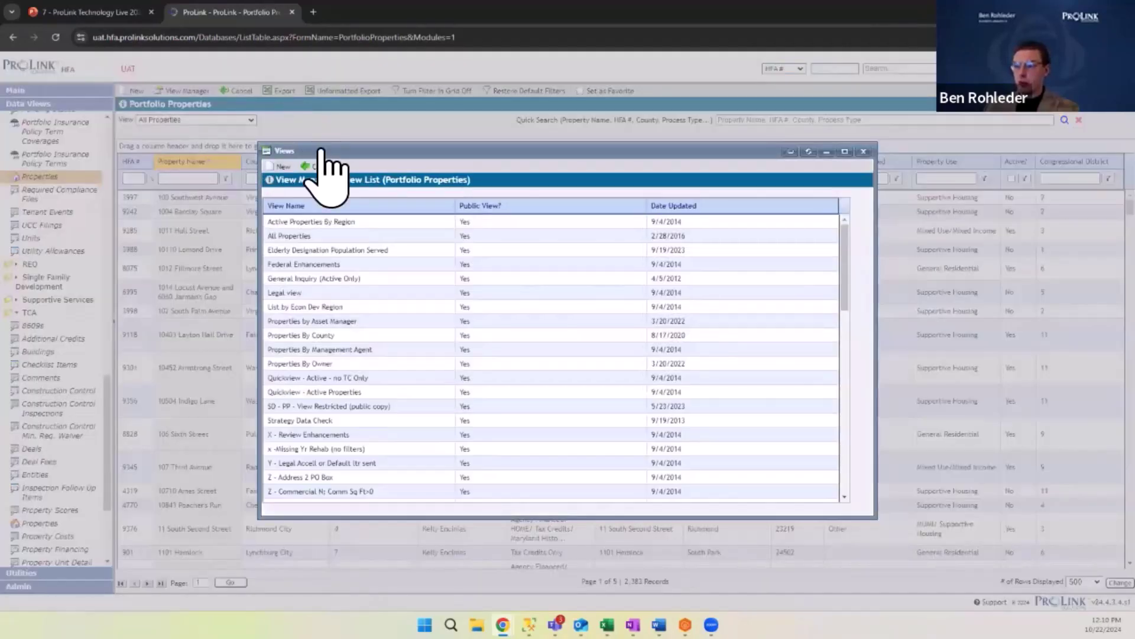
pyautogui.click(279, 168)
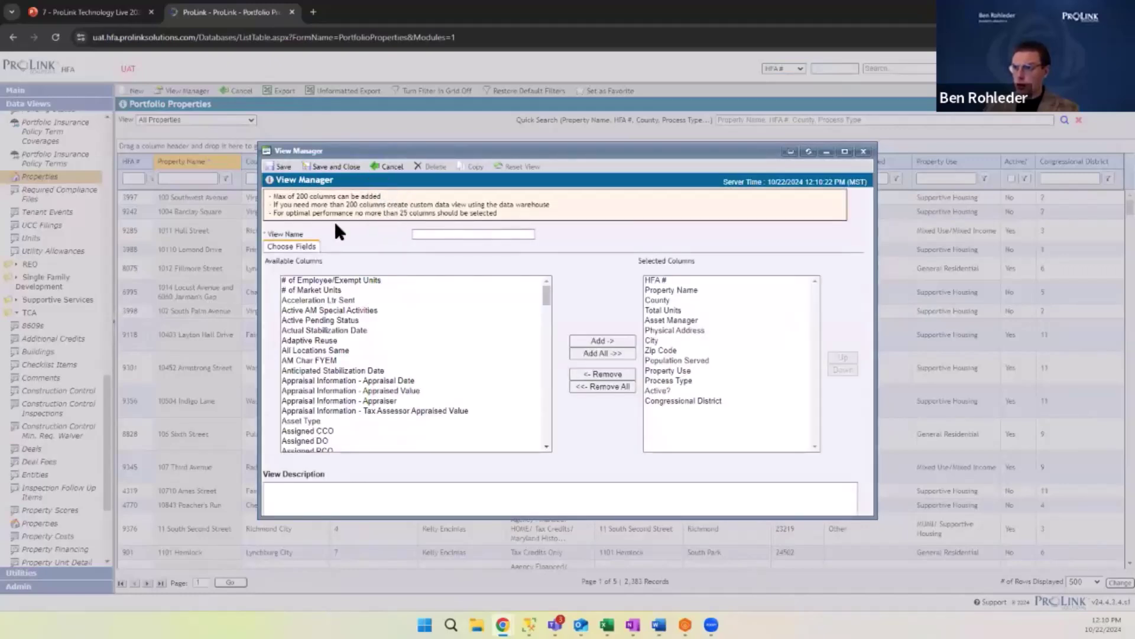
pyautogui.click(454, 235)
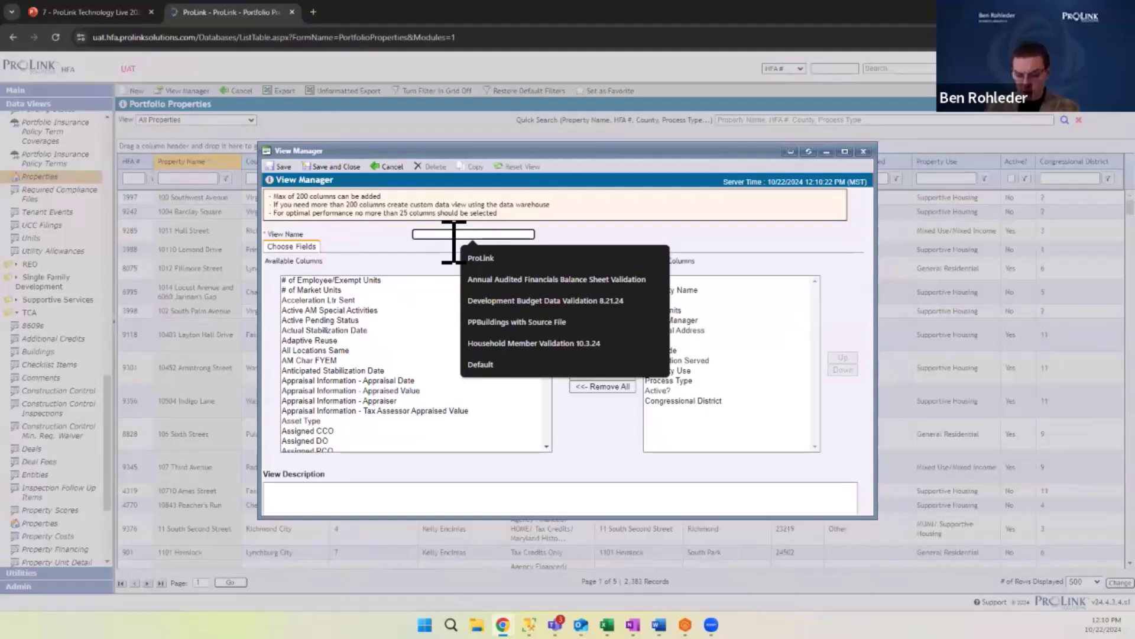
pyautogui.write('Ben')
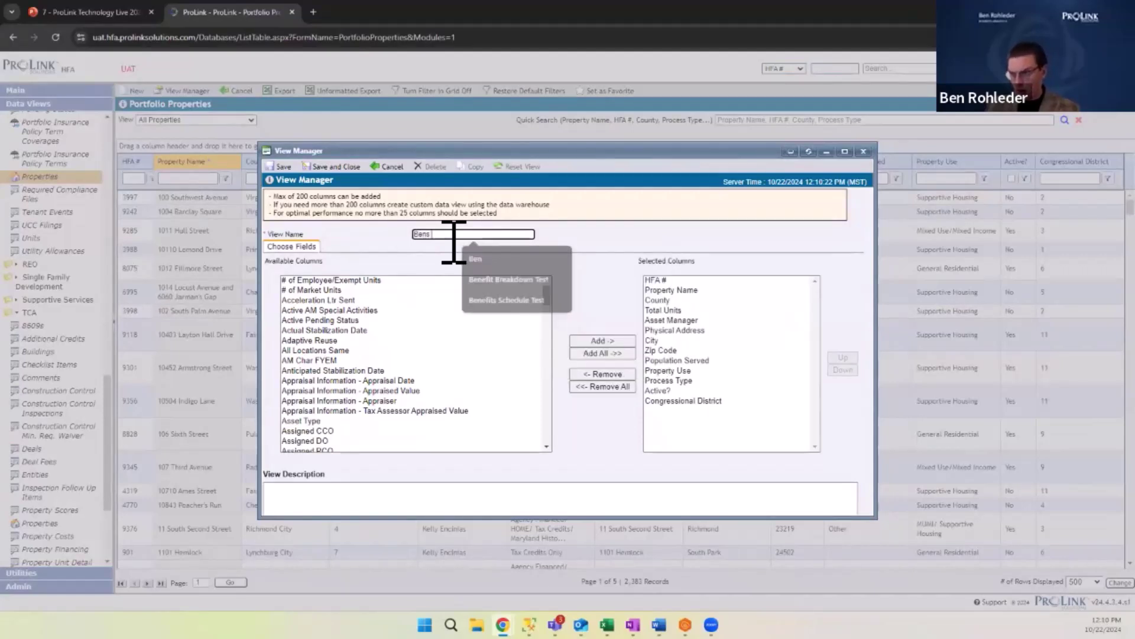
pyautogui.write('s')
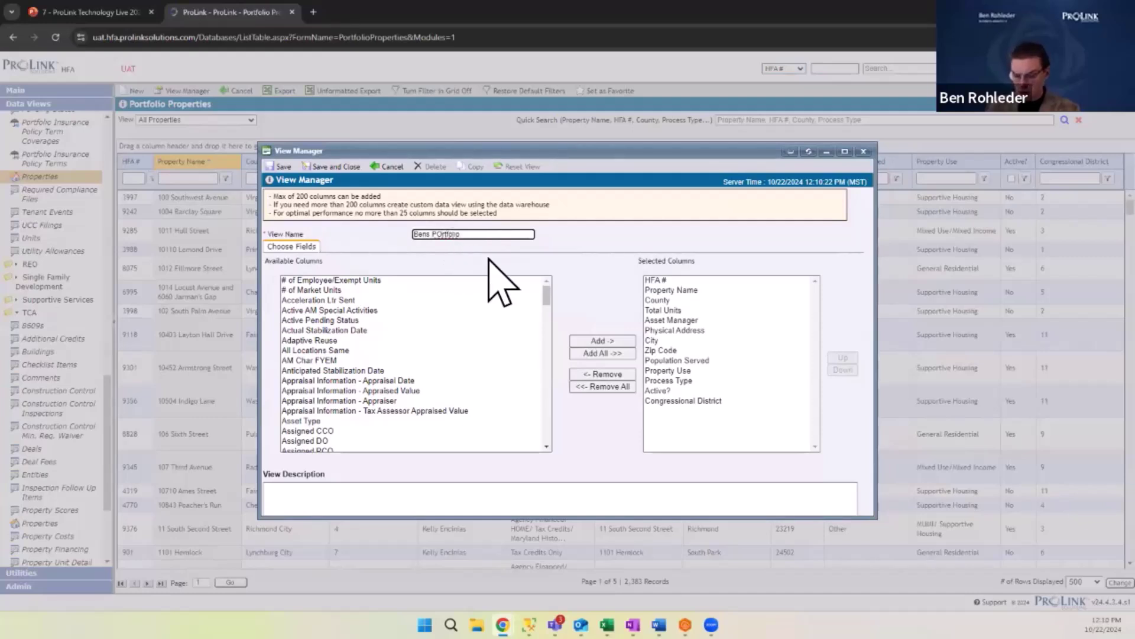
pyautogui.press('BackSpace')
pyautogui.press('F11')
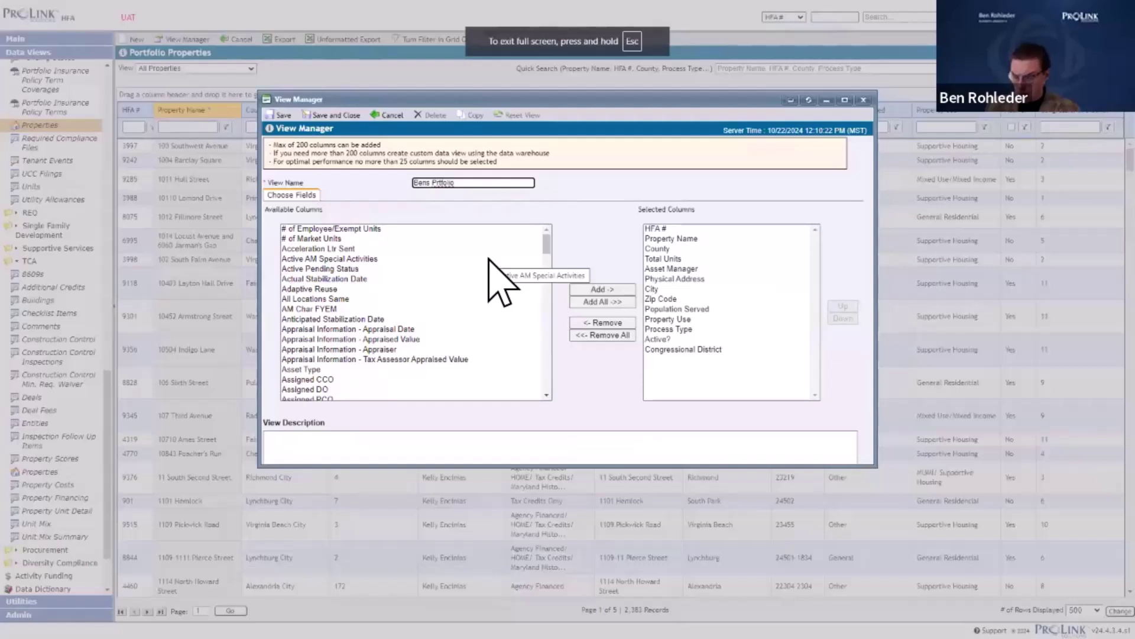
pyautogui.press('F11')
pyautogui.click(559, 239)
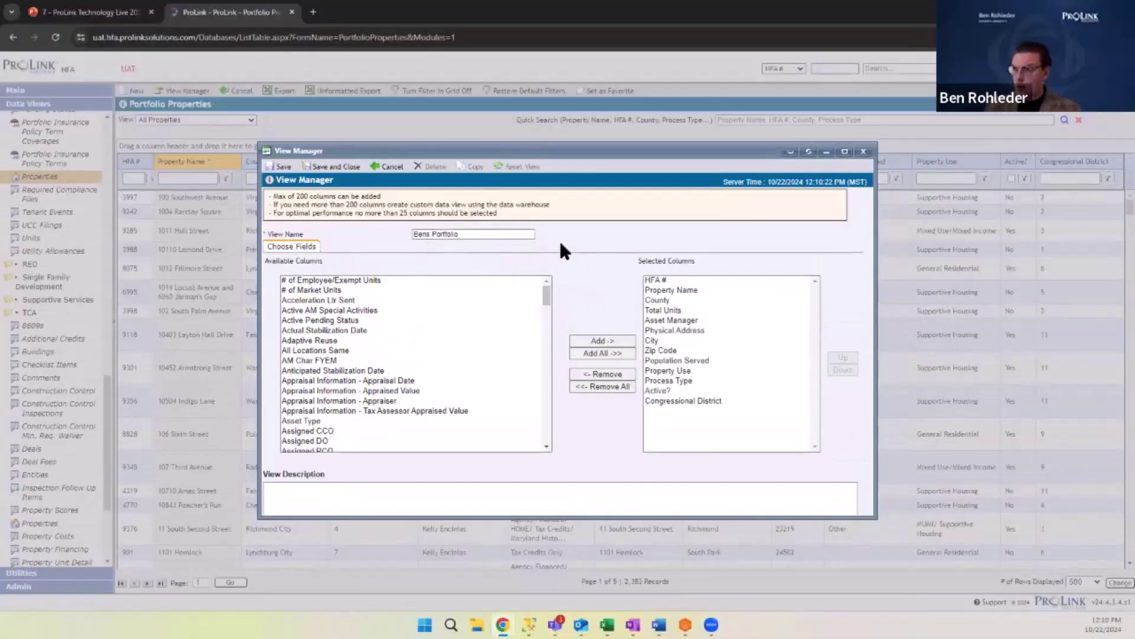
# - Add all available columns to the new view, and remove every column from its selection
pyautogui.click(599, 352)
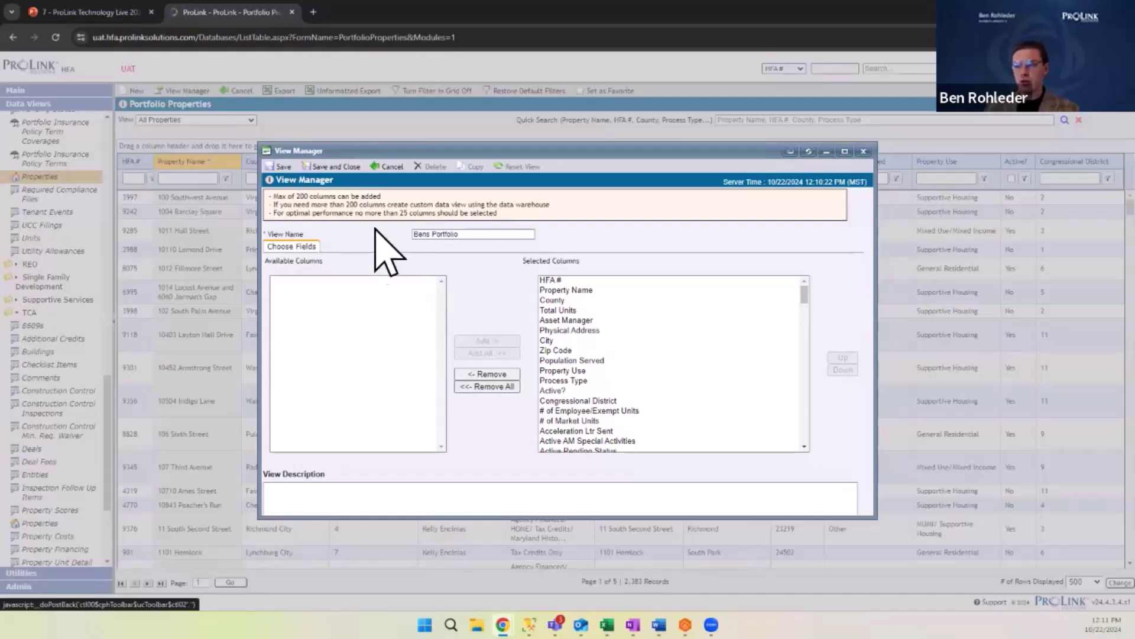
pyautogui.click(486, 386)
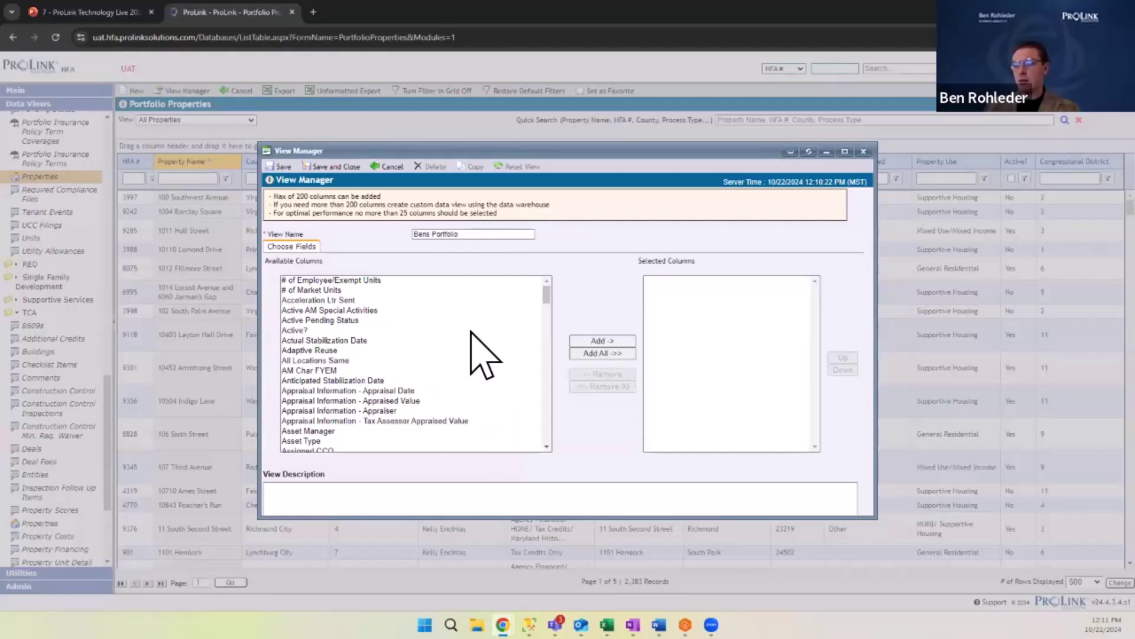
pyautogui.scroll(-2, 421, 349)
pyautogui.scroll(2, 414, 349)
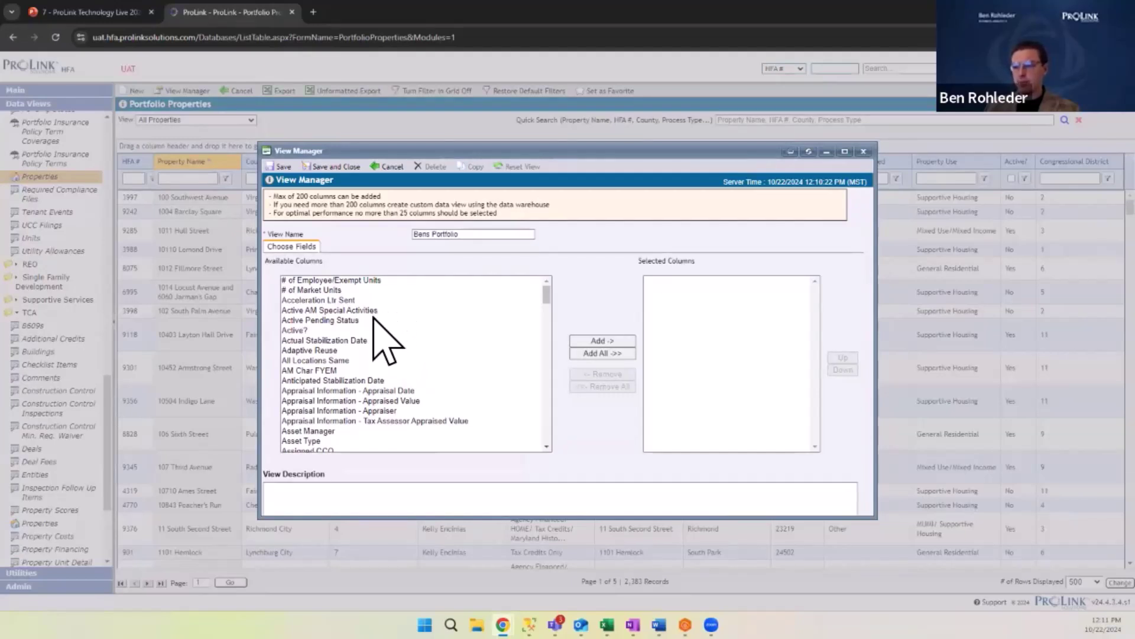
# - Find the text "Name" on the page to locate the Property Name column and add it to the view
pyautogui.scroll(-2, 376, 328)
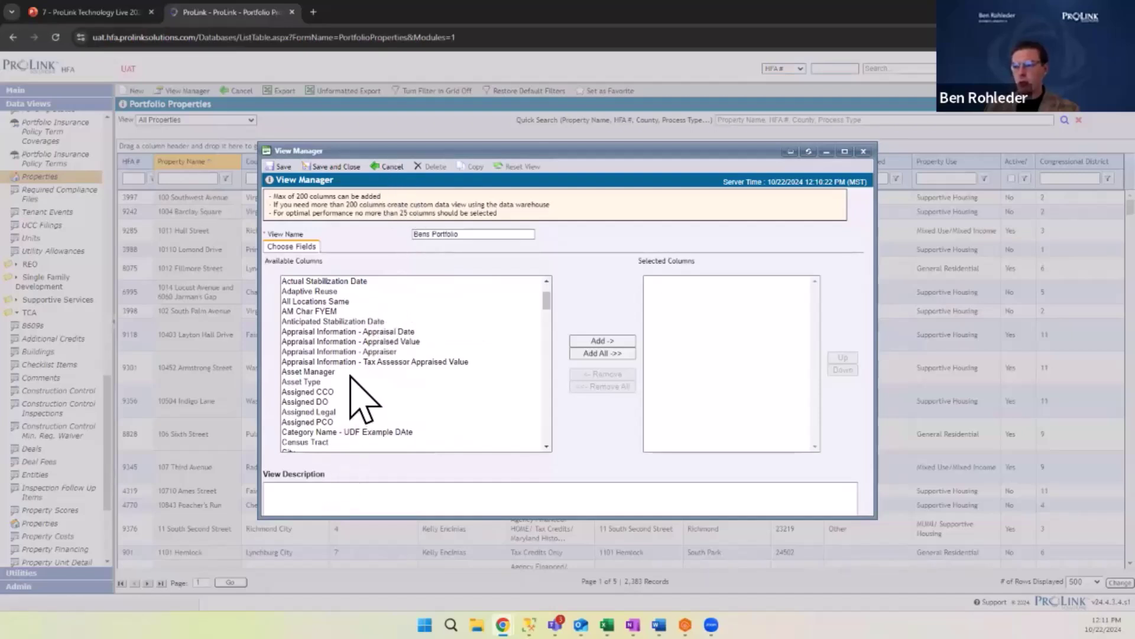
pyautogui.scroll(-1, 416, 380)
pyautogui.scroll(-15, 402, 378)
pyautogui.scroll(-3, 402, 393)
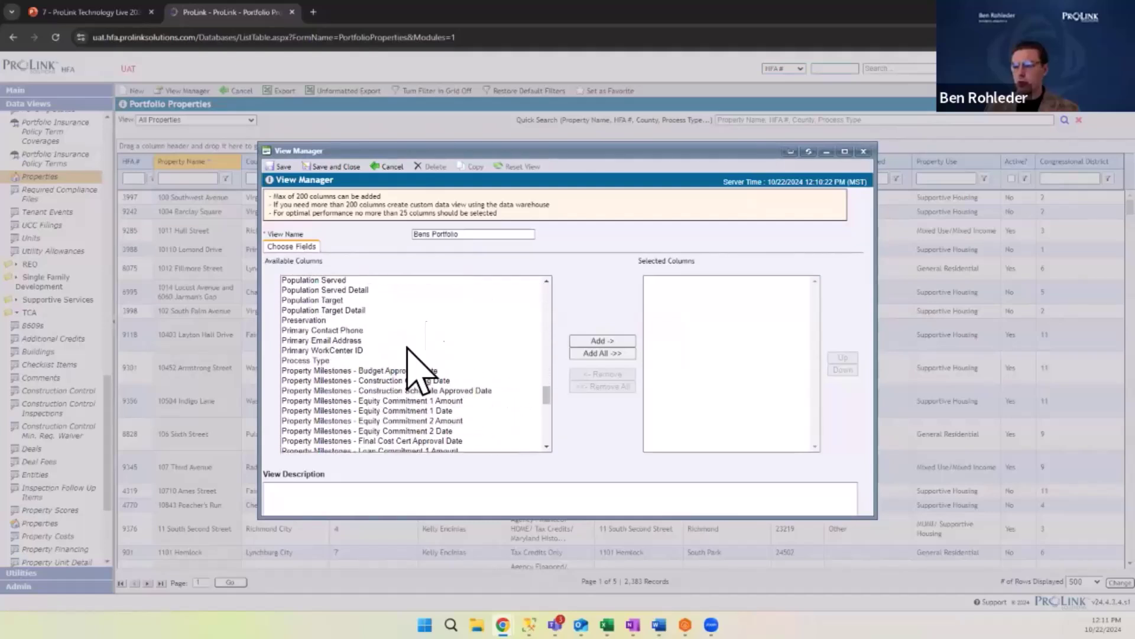
pyautogui.write('Name')
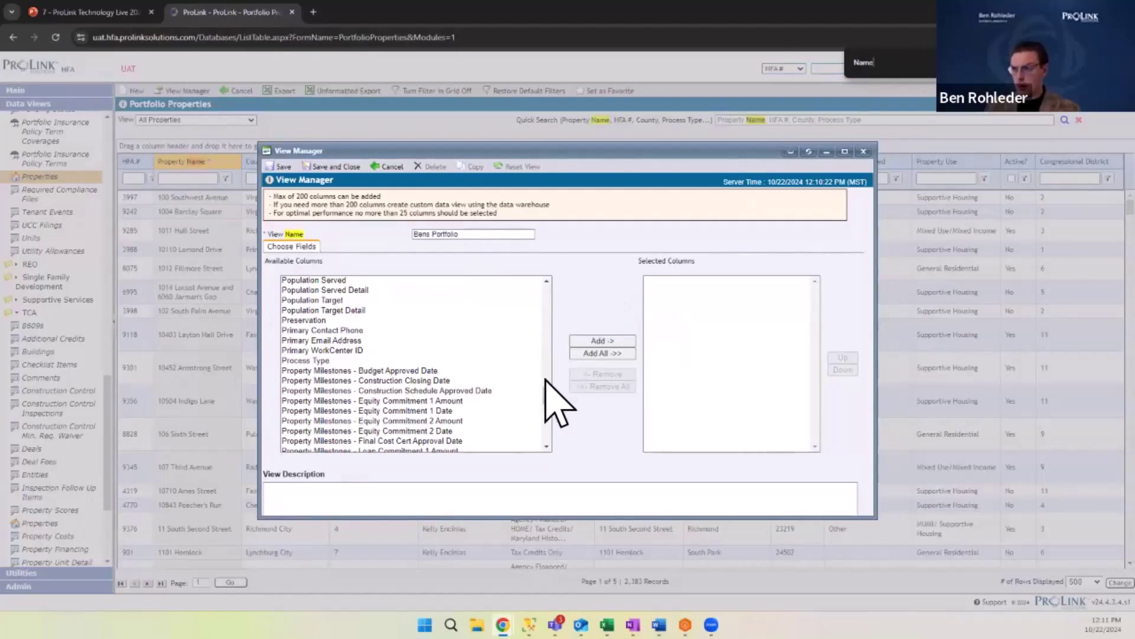
pyautogui.press('Return')
pyautogui.press('Return')
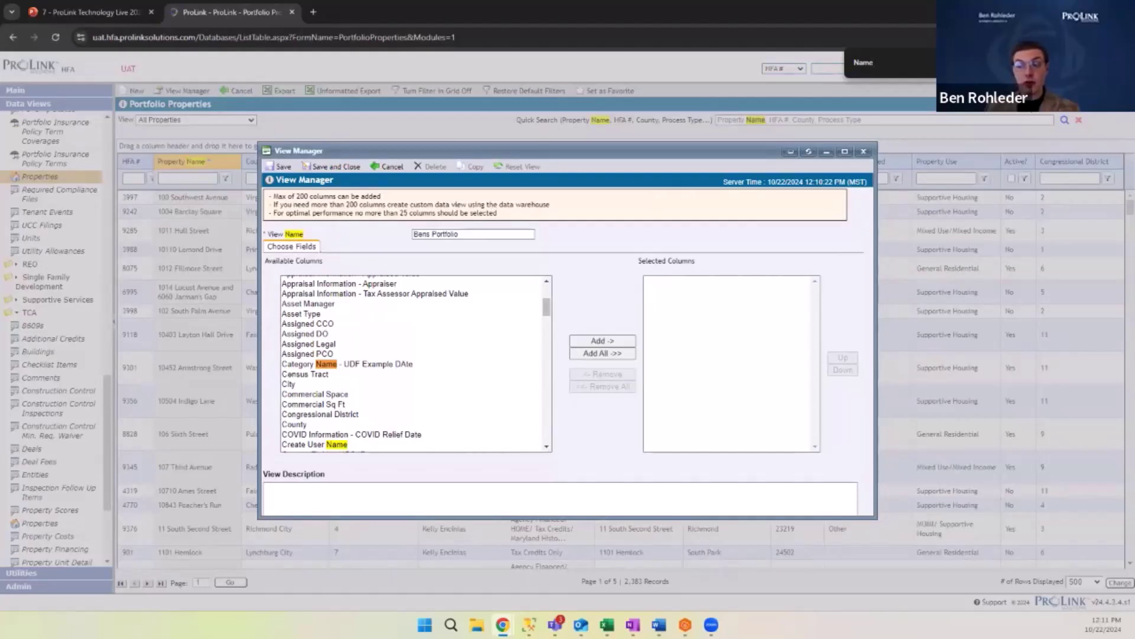
pyautogui.press('Return')
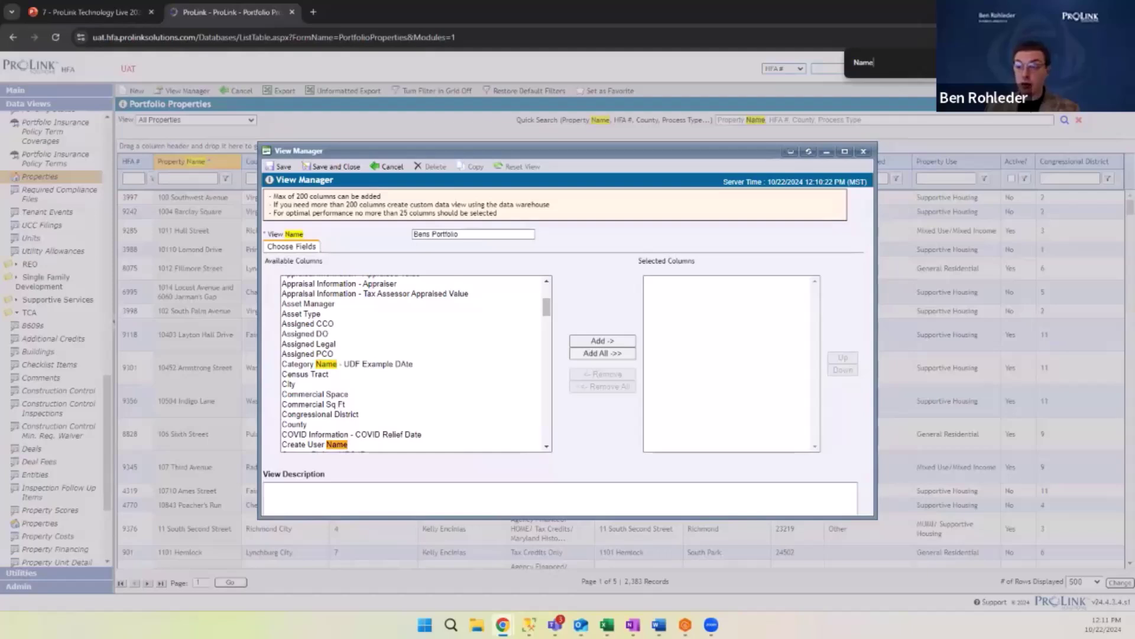
pyautogui.press('Return')
pyautogui.press('Return')
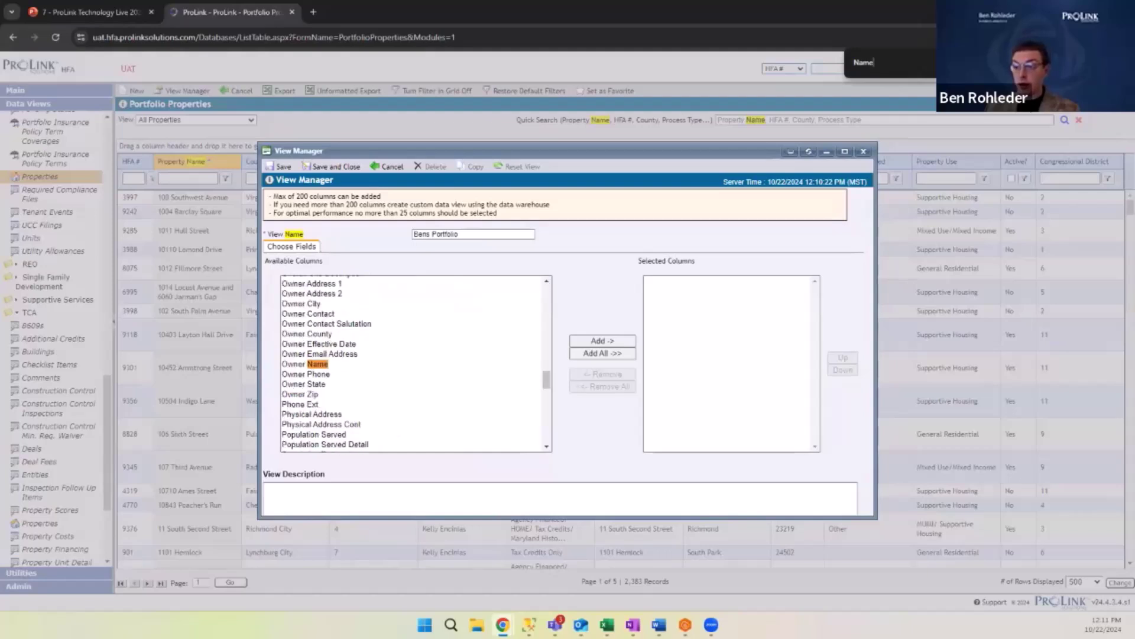
pyautogui.press('Return')
pyautogui.click(303, 365)
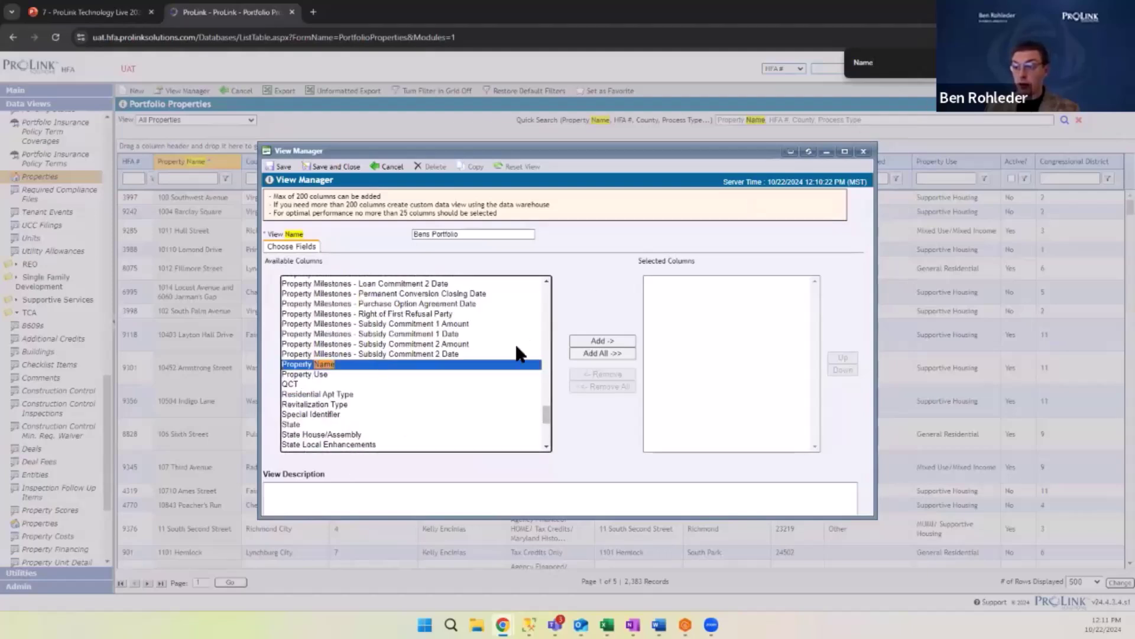
pyautogui.click(576, 341)
# - Add the Property Use and State columns to the view
pyautogui.click(307, 365)
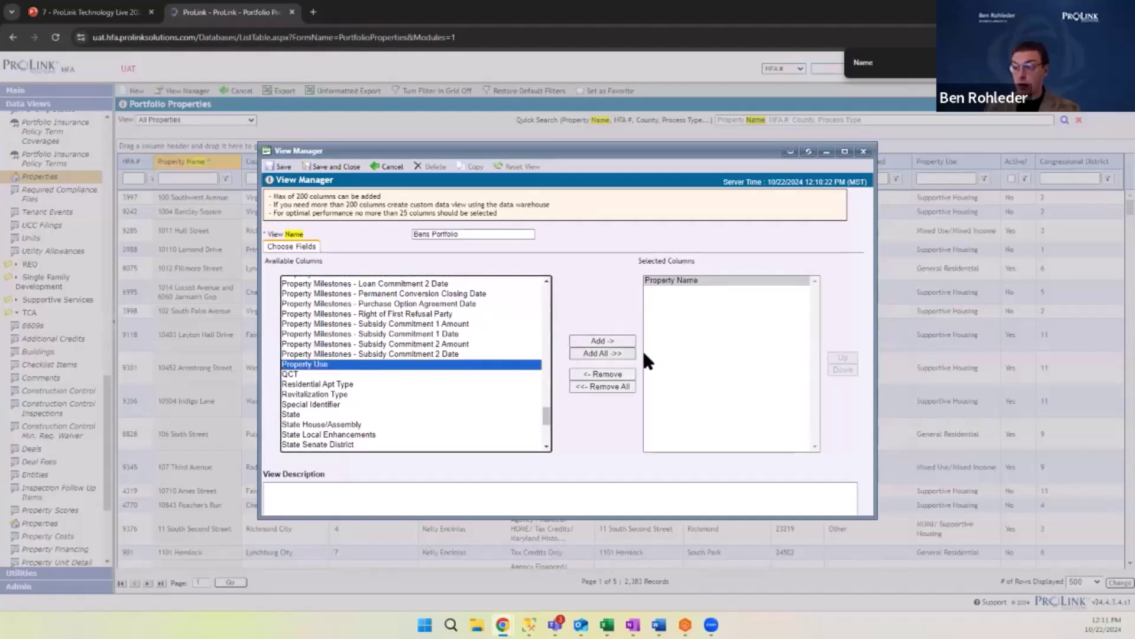
pyautogui.click(603, 342)
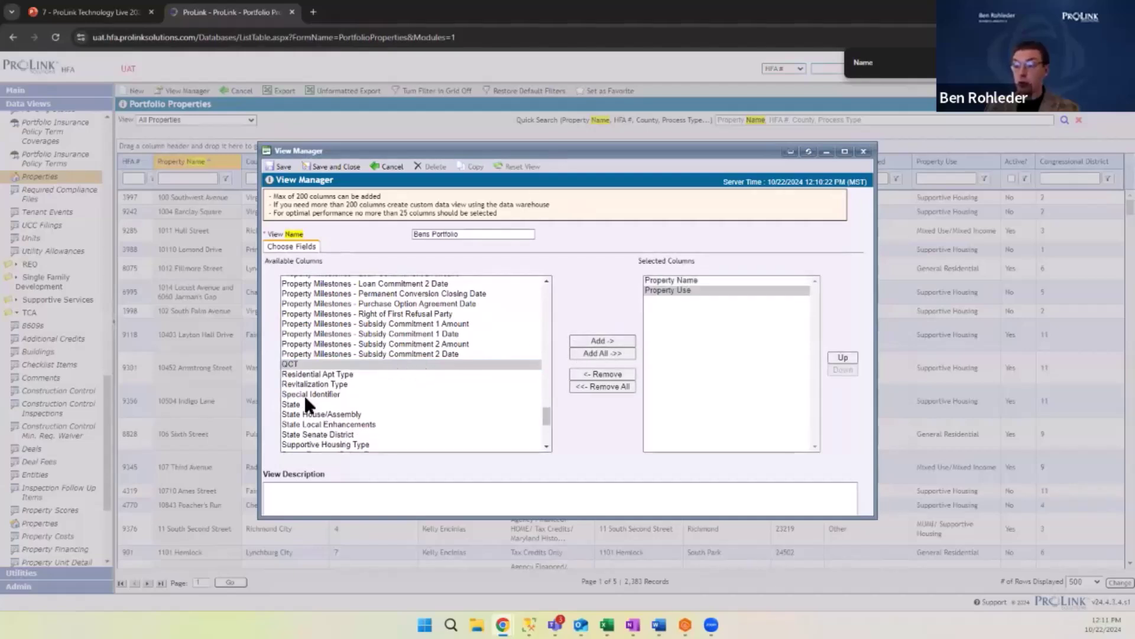
pyautogui.click(293, 404)
pyautogui.click(591, 339)
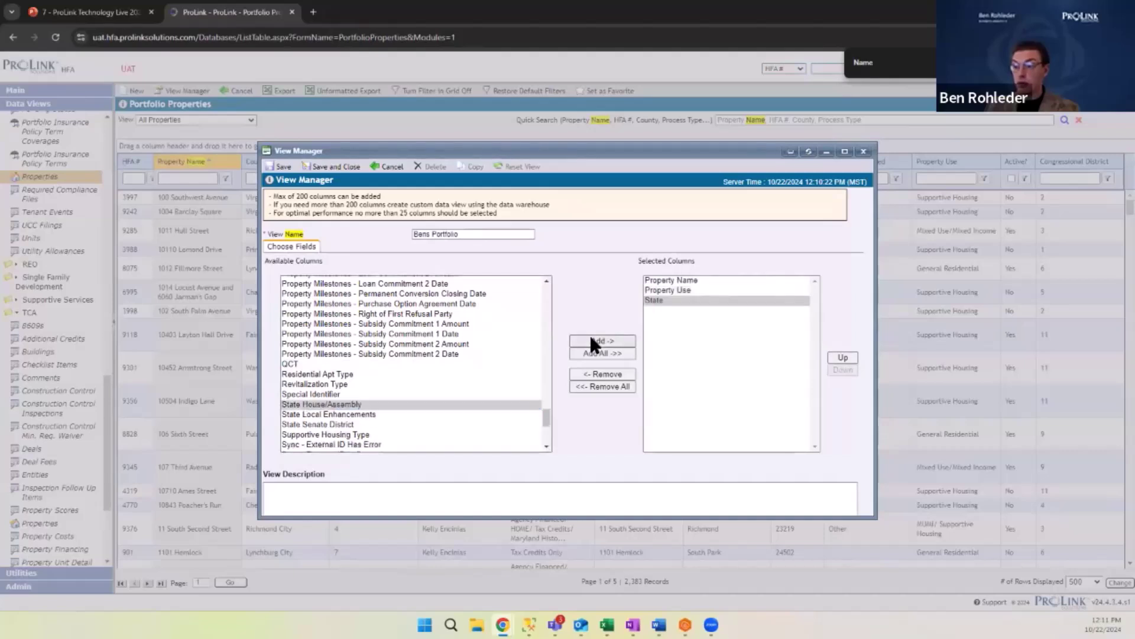
# - Add the County and City columns to the view
pyautogui.scroll(-2, 343, 372)
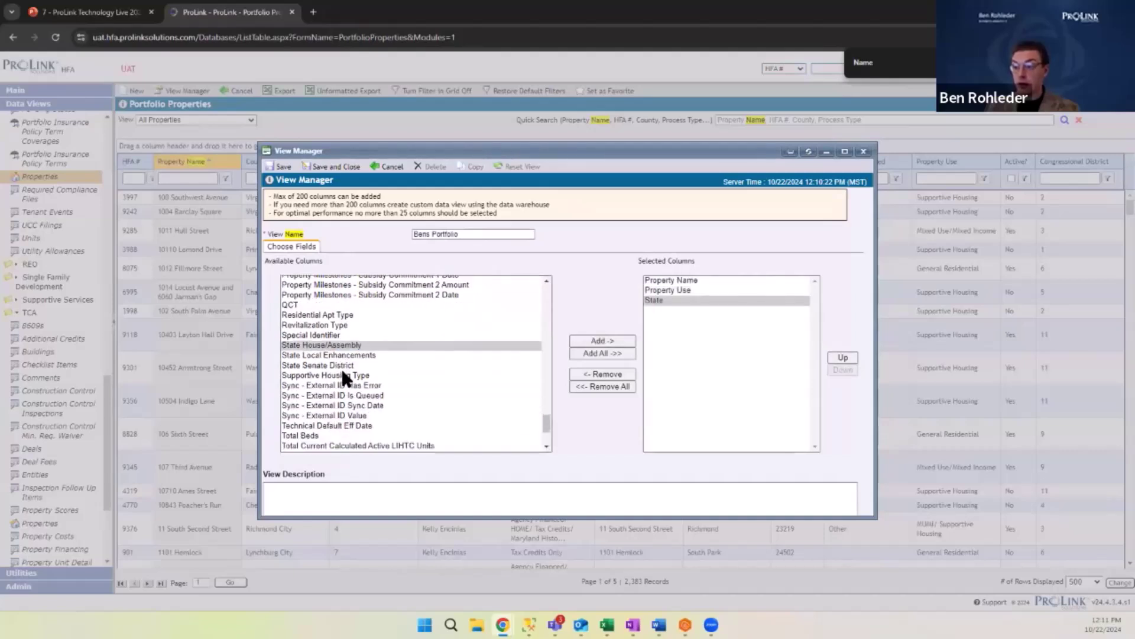
pyautogui.moveTo(544, 421); pyautogui.dragTo(536, 322)
pyautogui.scroll(2, 393, 331)
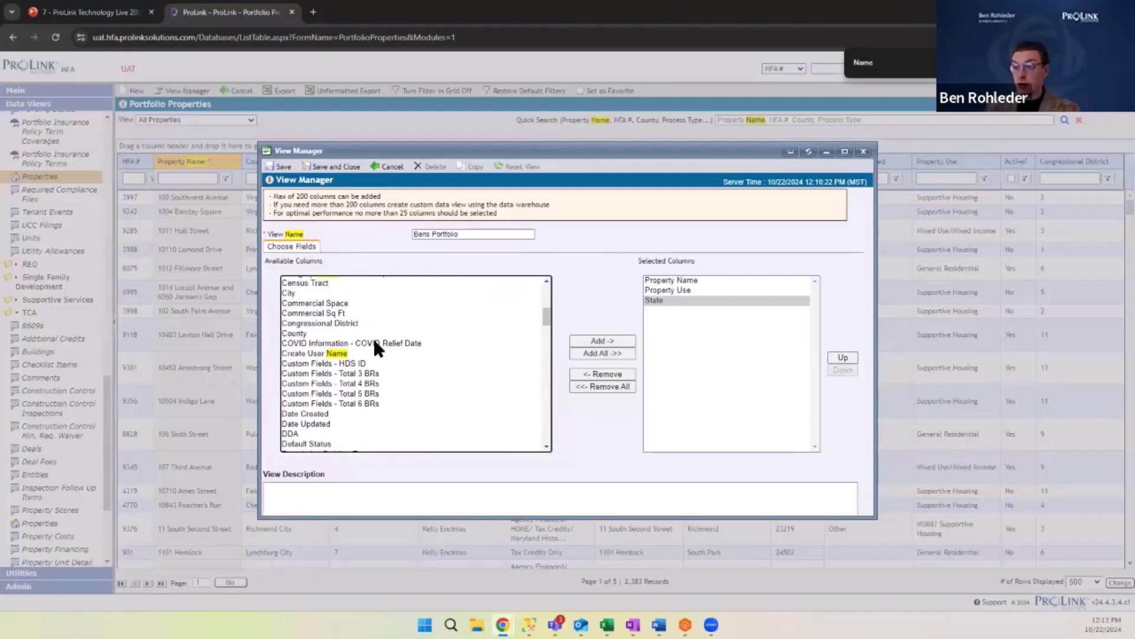
pyautogui.click(294, 333)
pyautogui.click(595, 341)
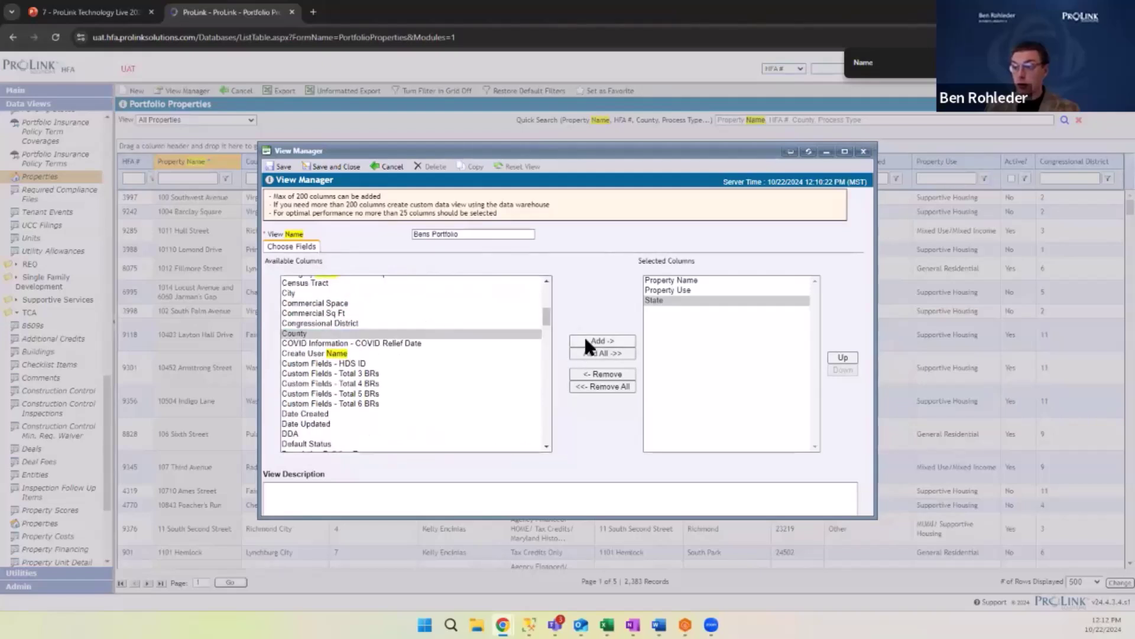
pyautogui.click(287, 291)
pyautogui.click(598, 341)
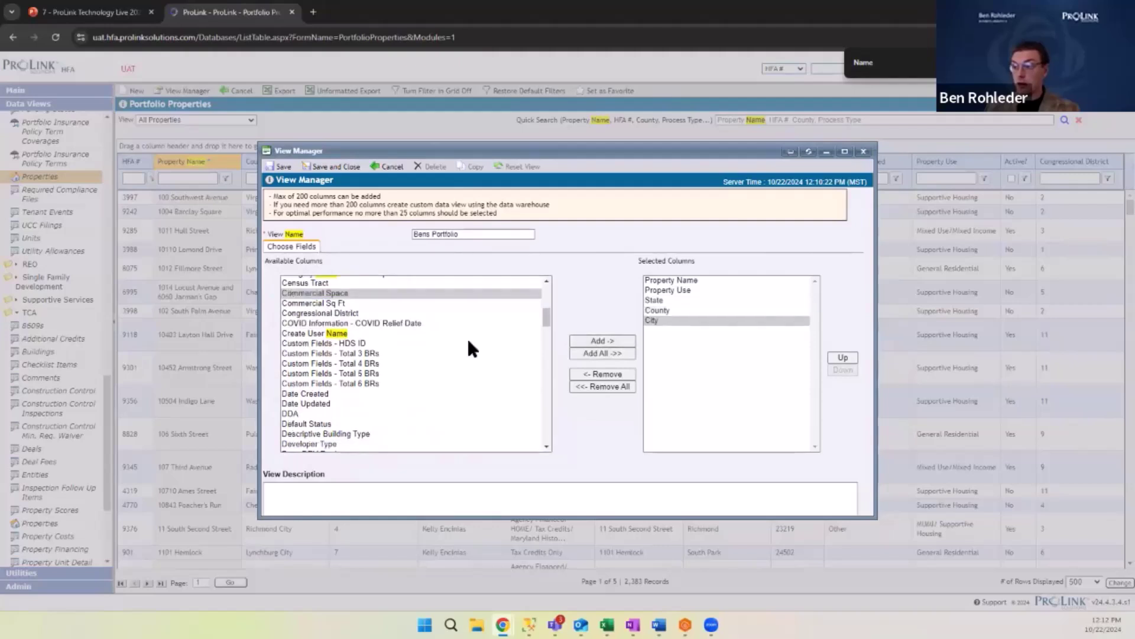
# - Add the Assigned CCO, Assigned DO, Assigned Legal and Assigned PCO columns to the view together
pyautogui.scroll(2, 388, 355)
pyautogui.scroll(3, 388, 355)
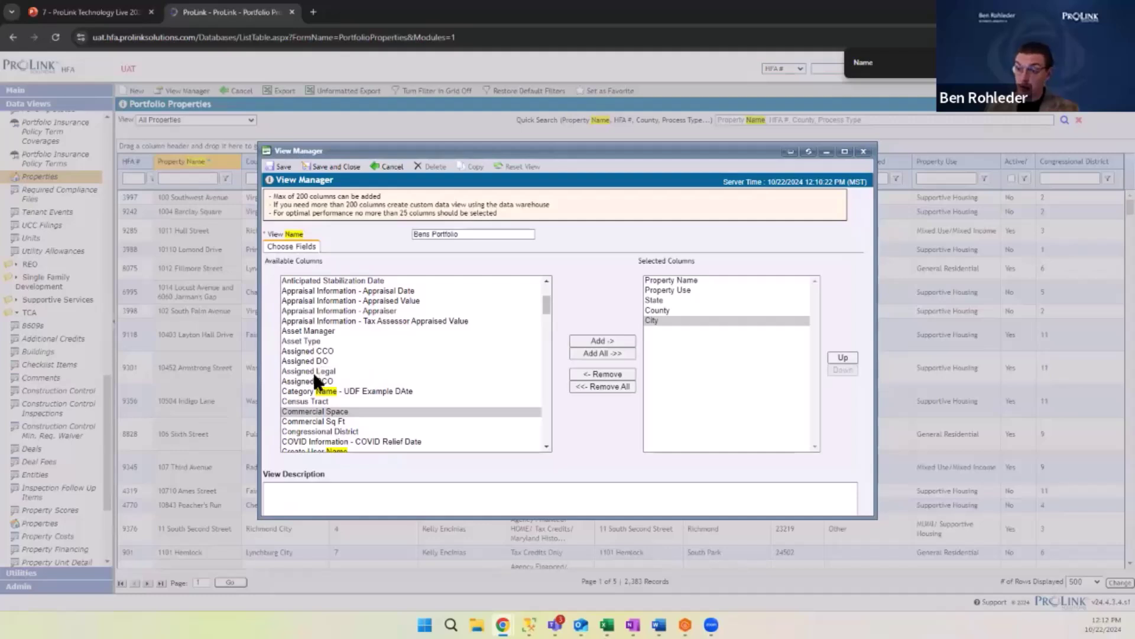
pyautogui.click(309, 351)
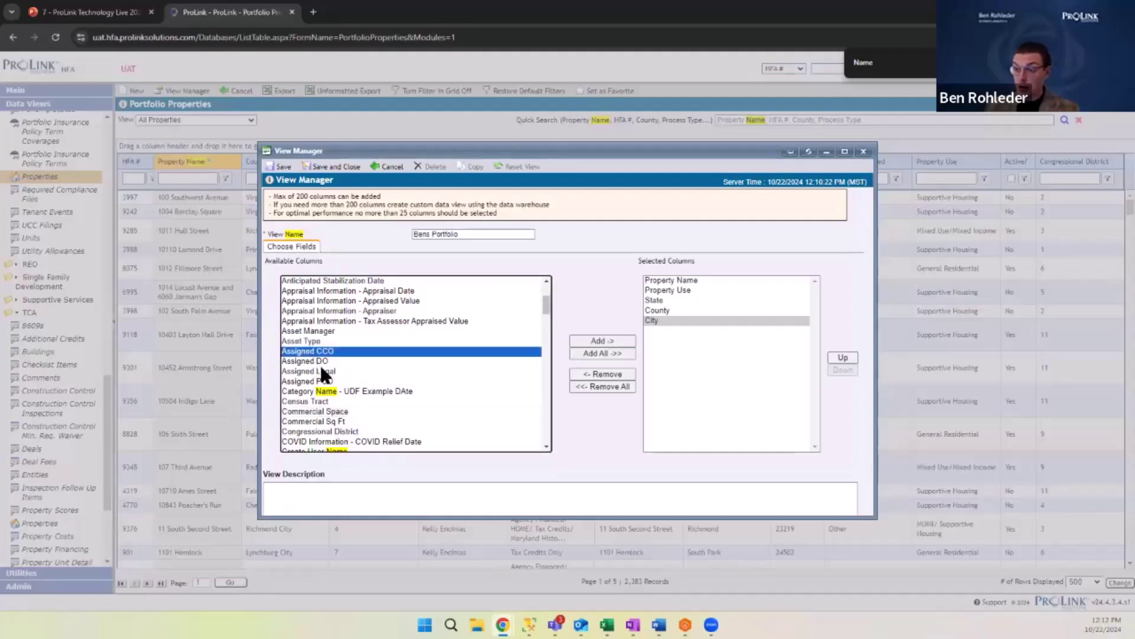
pyautogui.keyDown('shift'); pyautogui.click(312, 381); pyautogui.keyUp('shift')
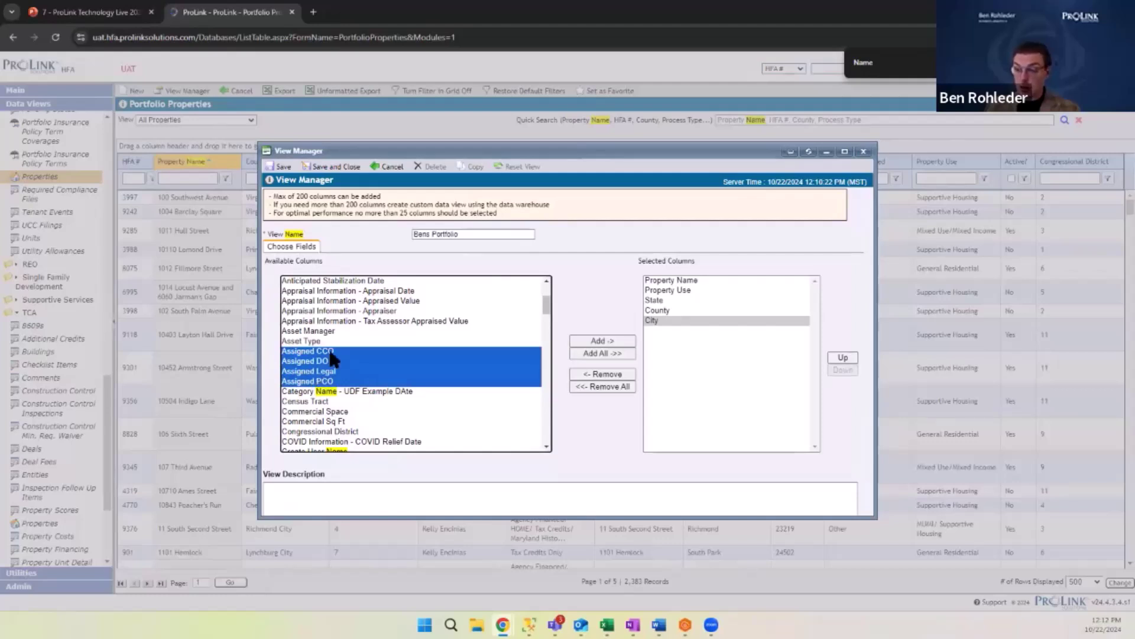
pyautogui.click(585, 341)
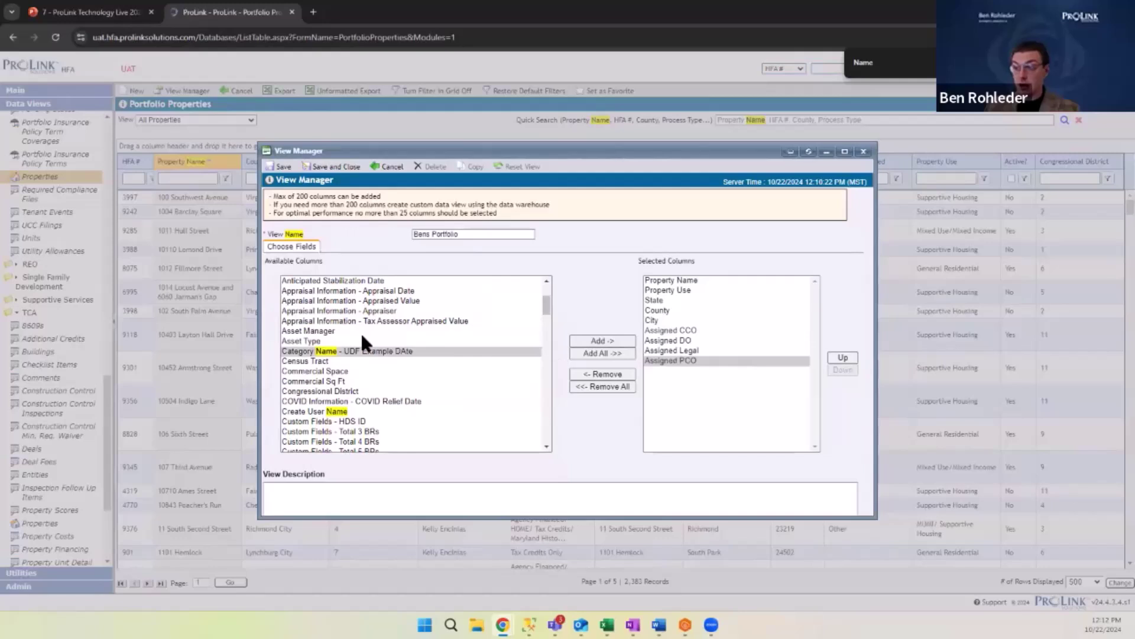
# - Add the Active? column to the custom view's selected columns
pyautogui.scroll(-2, 355, 358)
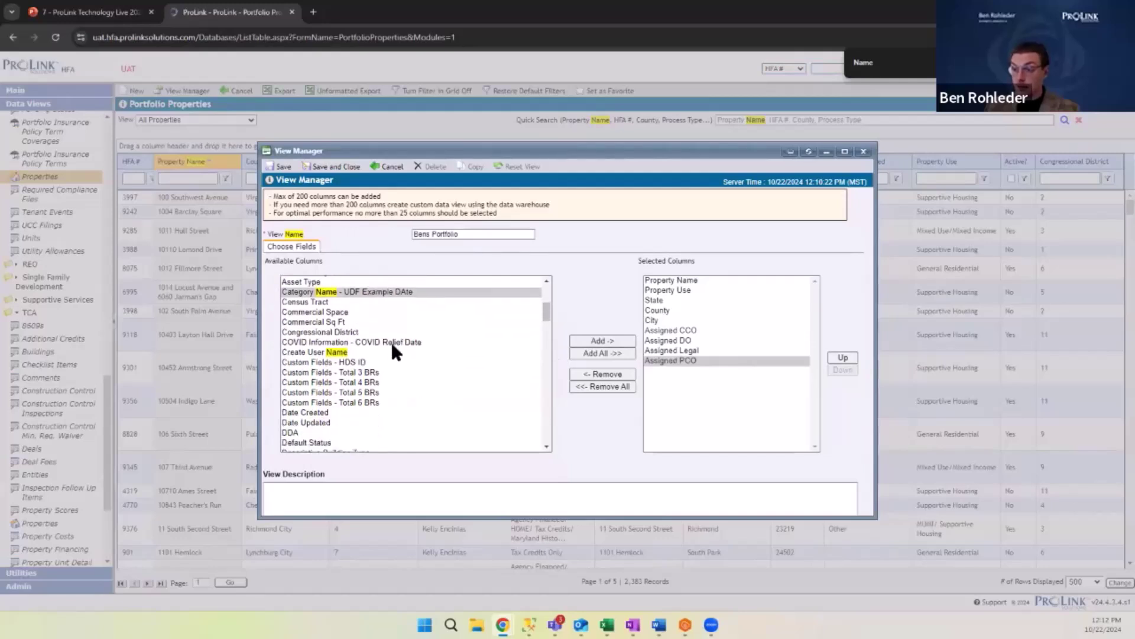
pyautogui.scroll(-2, 395, 352)
pyautogui.moveTo(545, 318); pyautogui.dragTo(534, 290)
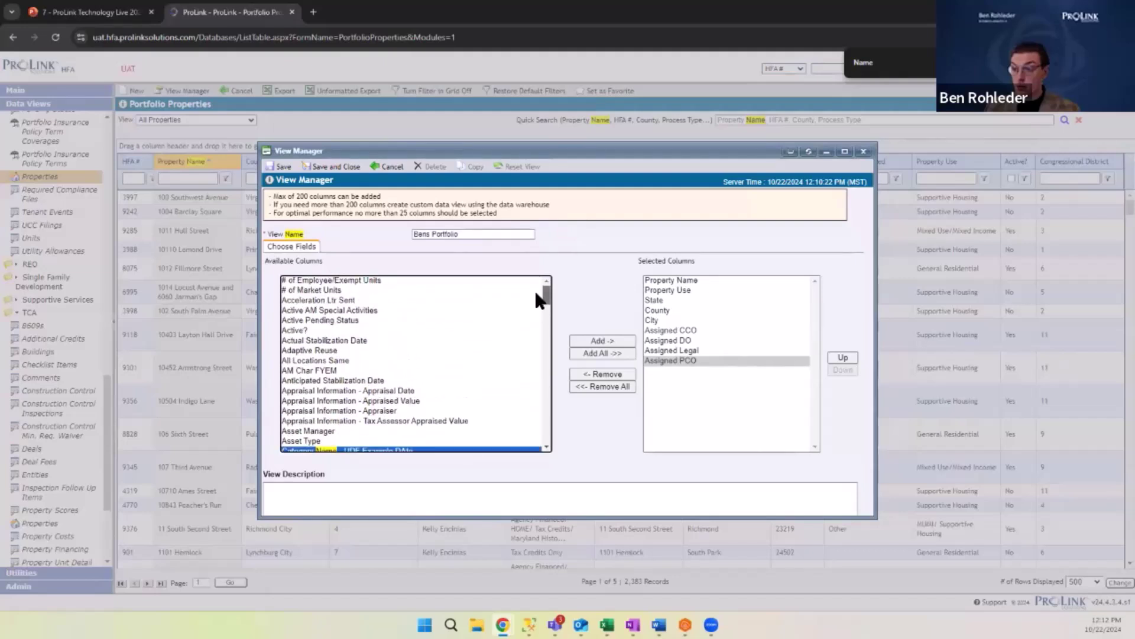
pyautogui.click(289, 330)
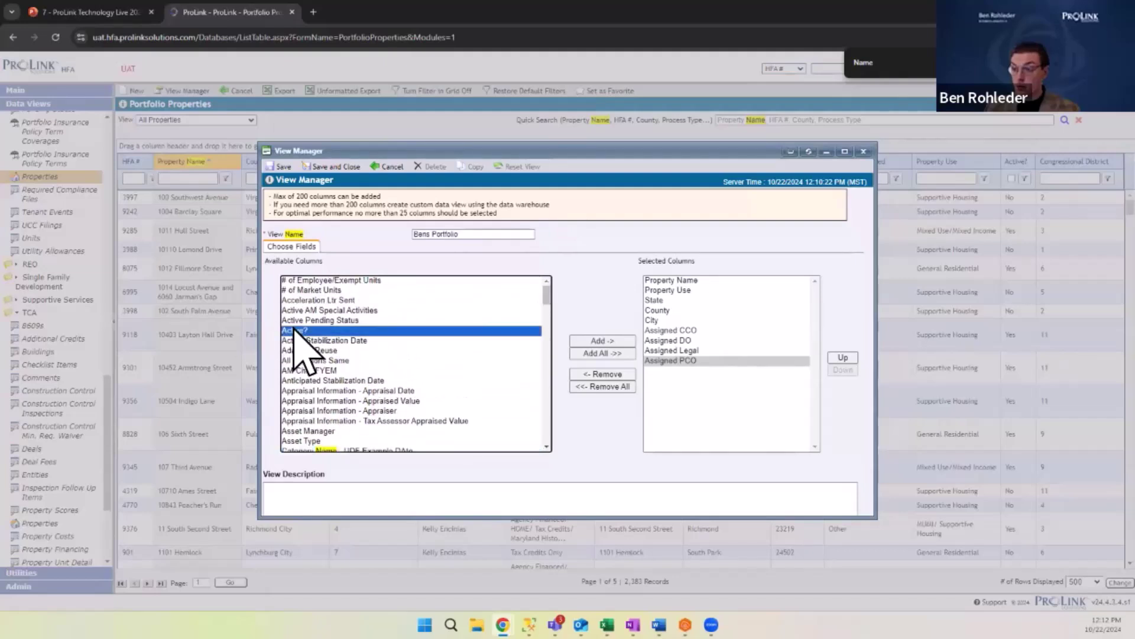
pyautogui.click(601, 341)
# - Move the Active? column up so it sits directly below Property Name in the selected columns
pyautogui.click(689, 371)
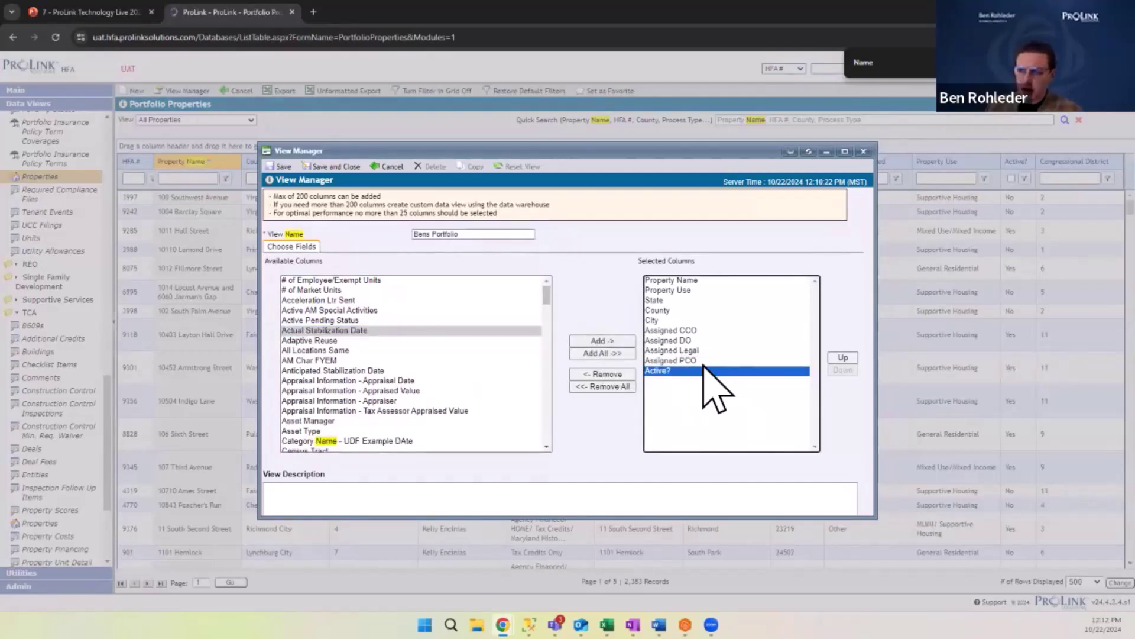
pyautogui.click(845, 357)
pyautogui.click(845, 357)
pyautogui.click(845, 357)
pyautogui.click(846, 357)
pyautogui.click(845, 357)
pyautogui.click(845, 357)
pyautogui.click(844, 357)
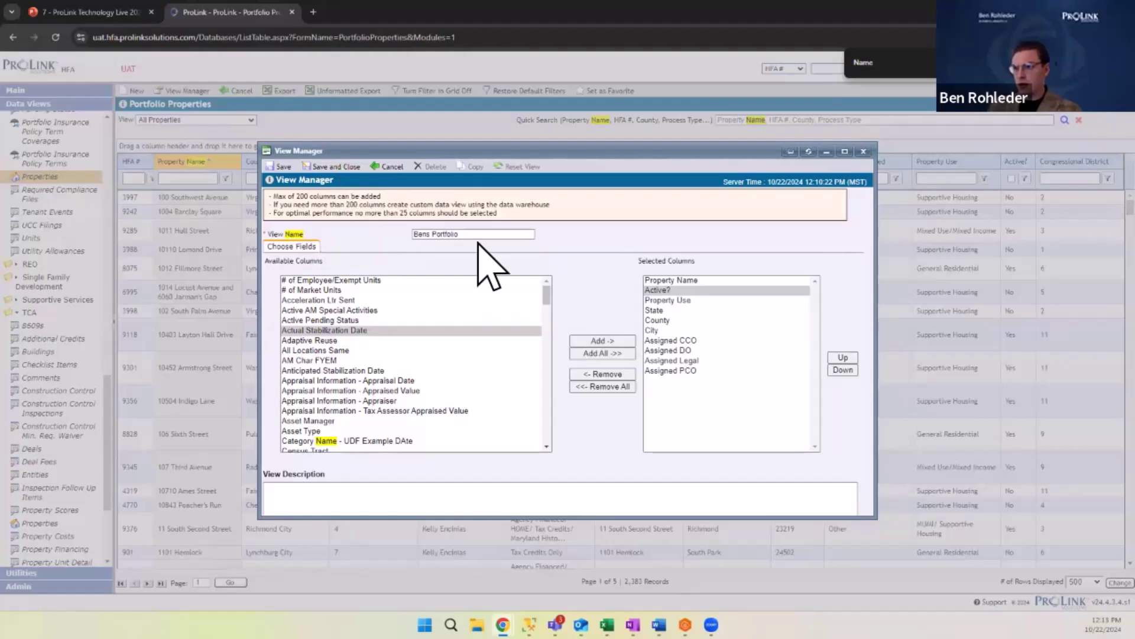
# - Save and close the custom view, and switch the Portfolio Properties list to that new view
pyautogui.click(332, 167)
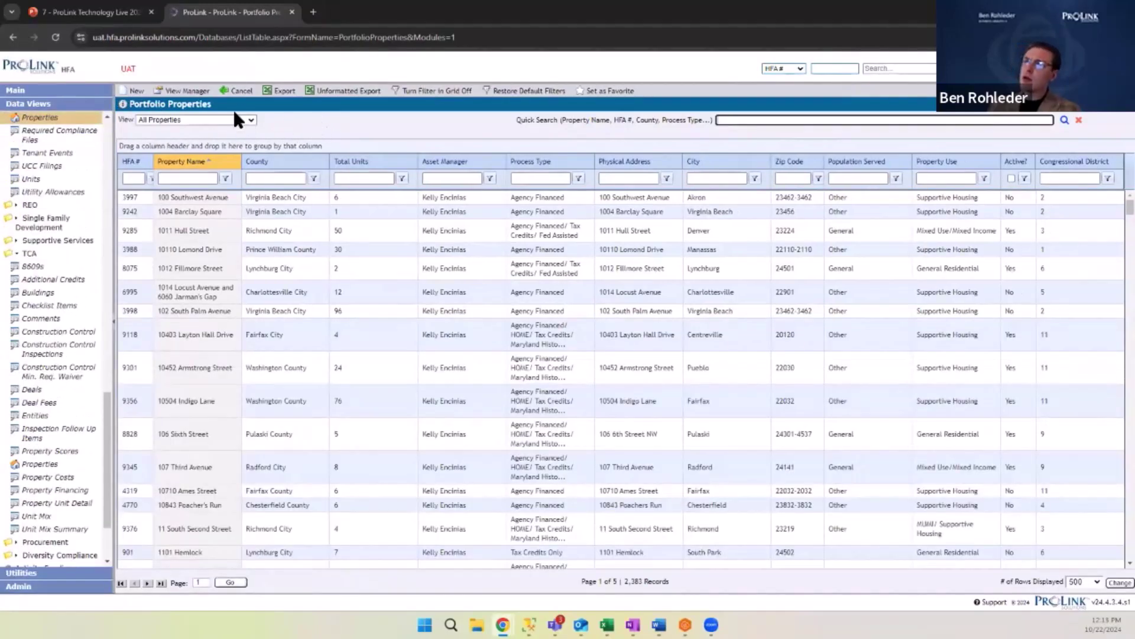
pyautogui.click(251, 121)
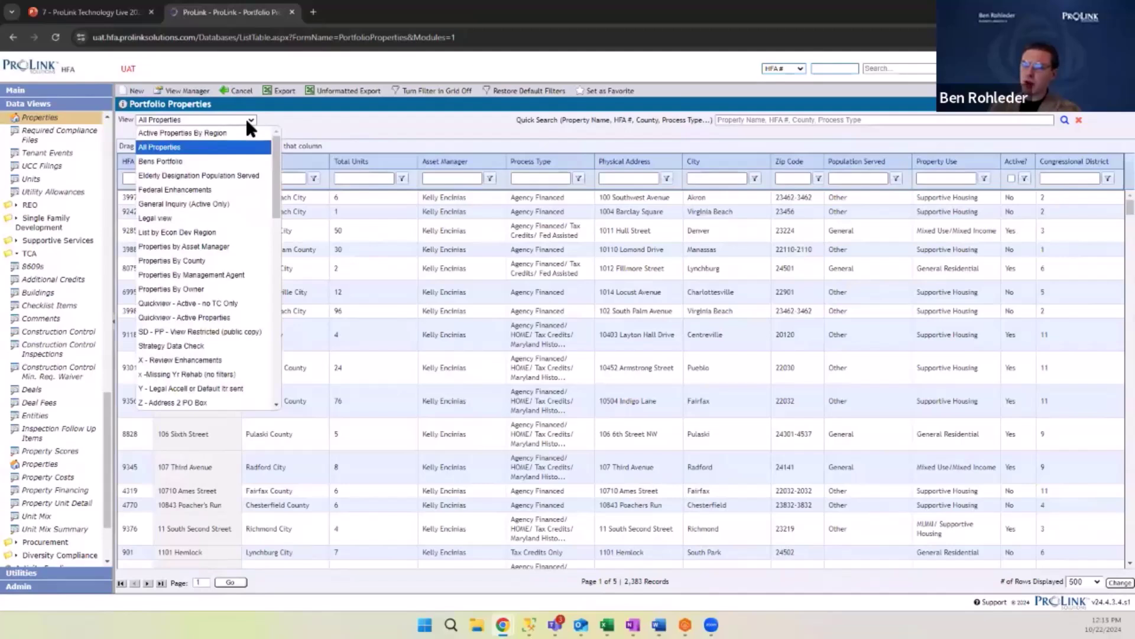
pyautogui.click(292, 126)
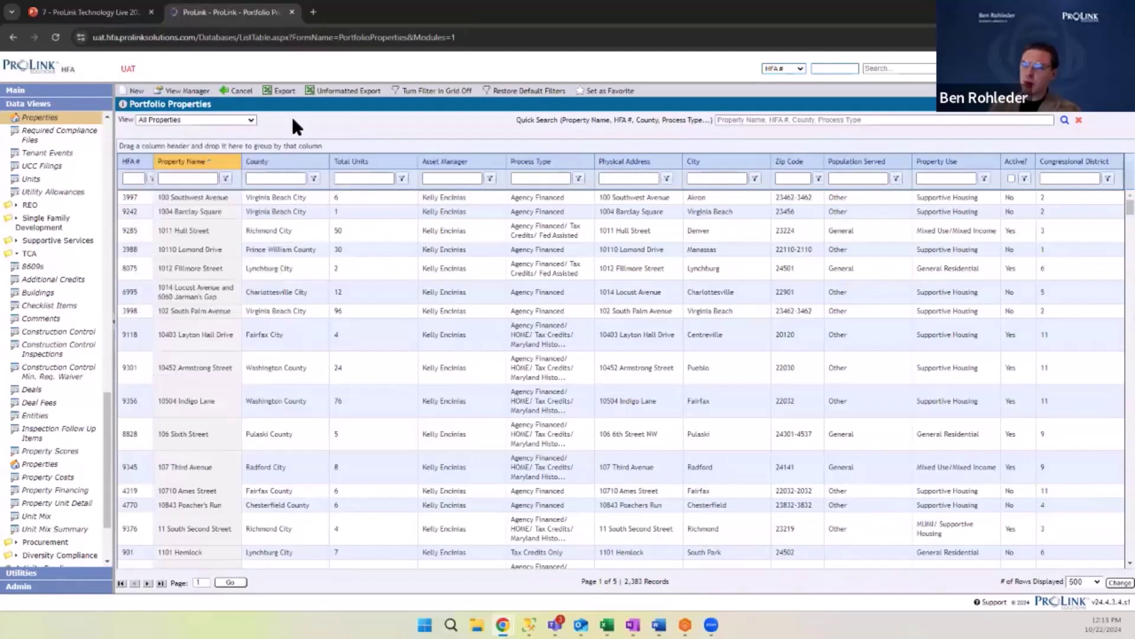
pyautogui.click(244, 119)
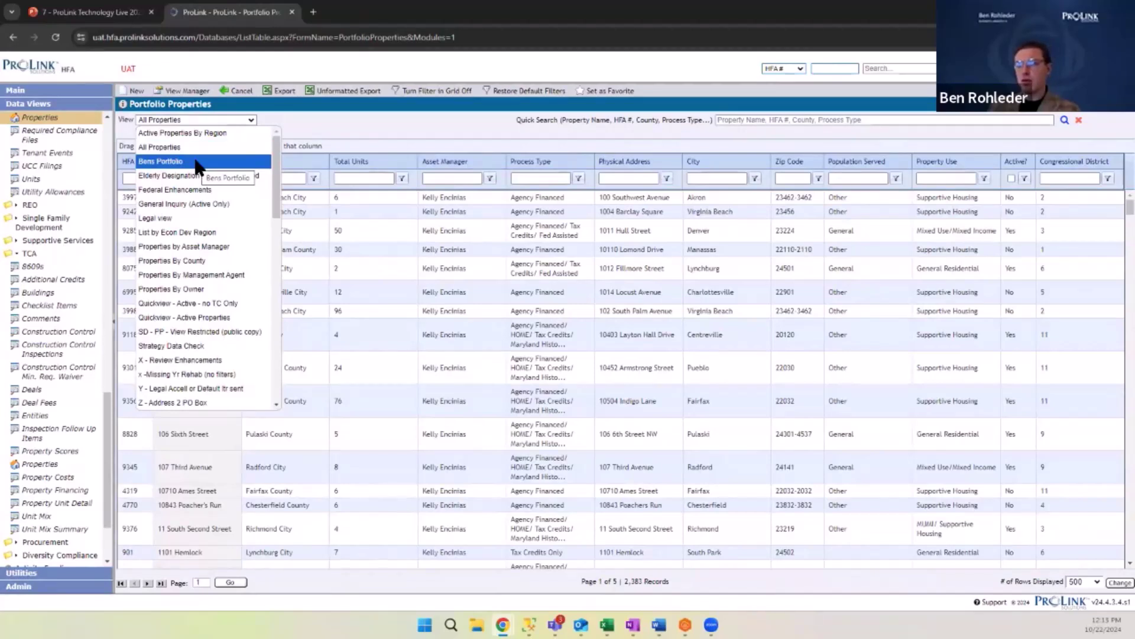
pyautogui.click(197, 162)
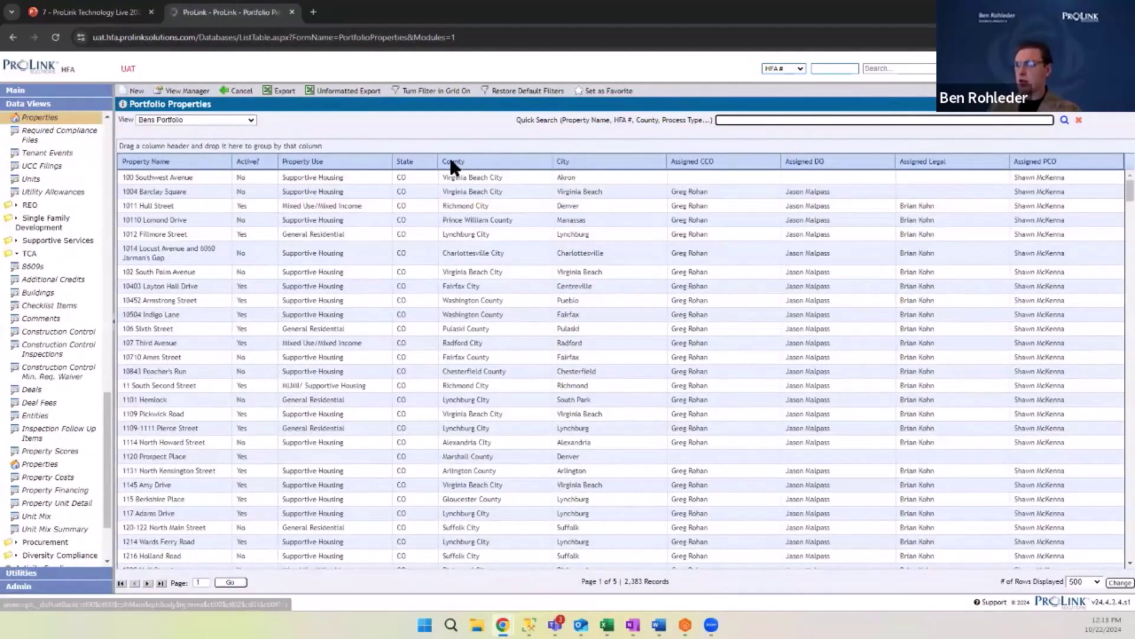
# - Turn on the grid filters and examine the filter operators offered for the Active? and Assigned CCO columns
pyautogui.click(436, 91)
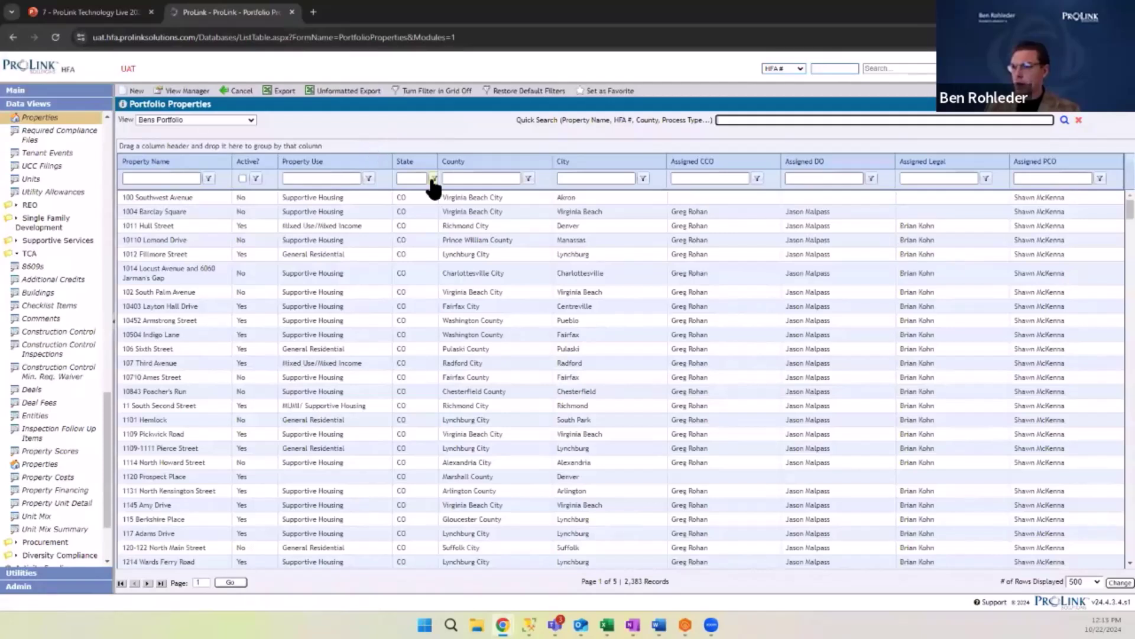
pyautogui.click(434, 180)
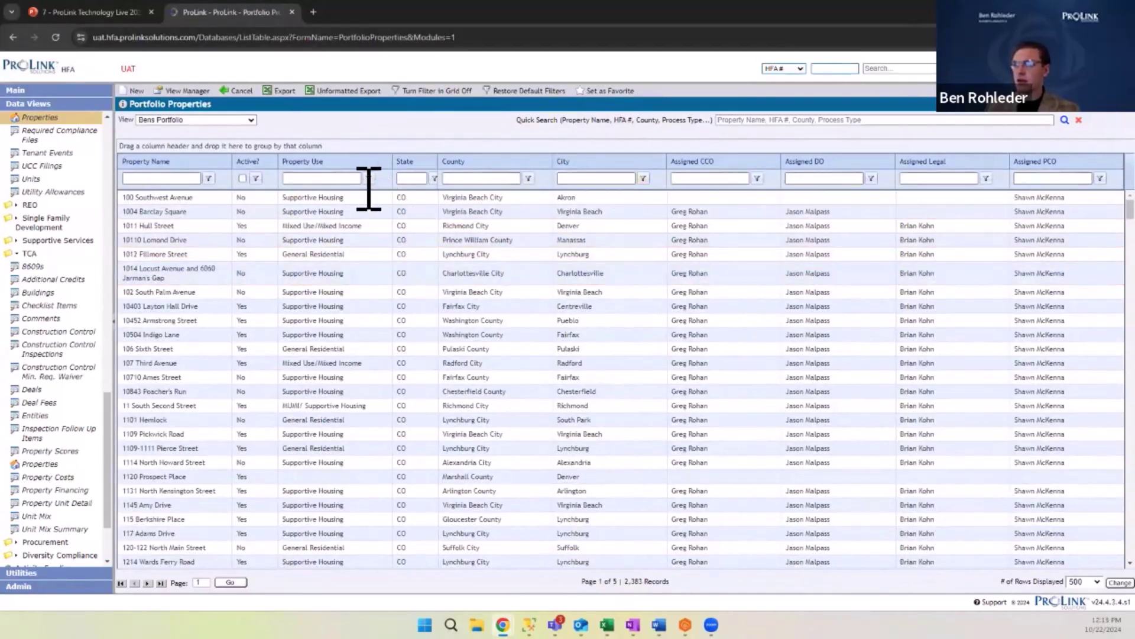
pyautogui.click(256, 179)
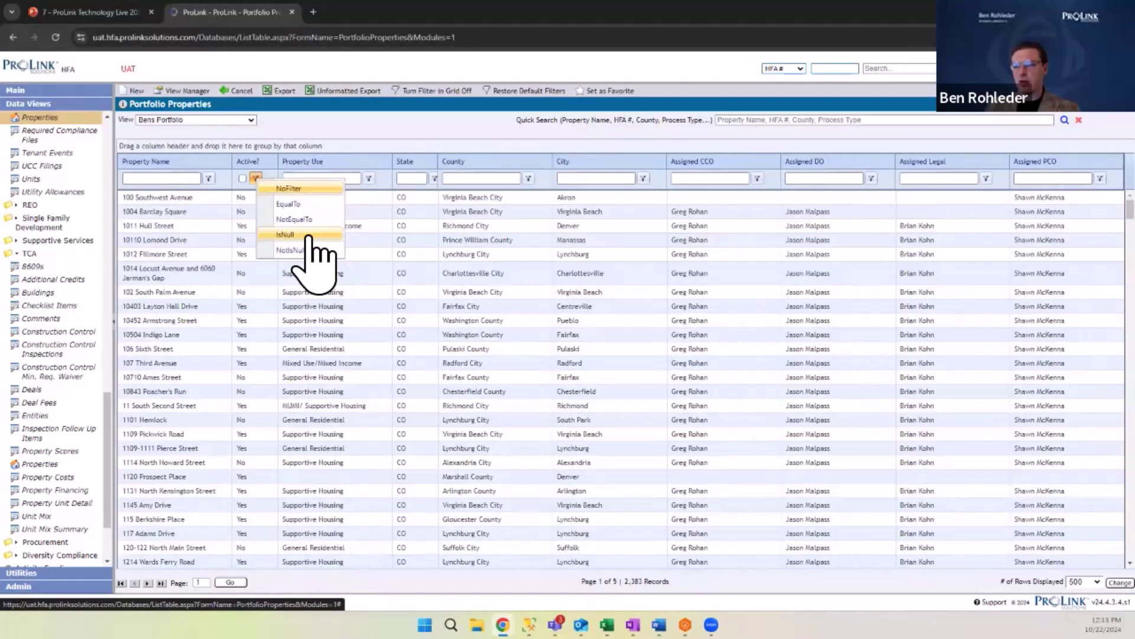
pyautogui.click(358, 180)
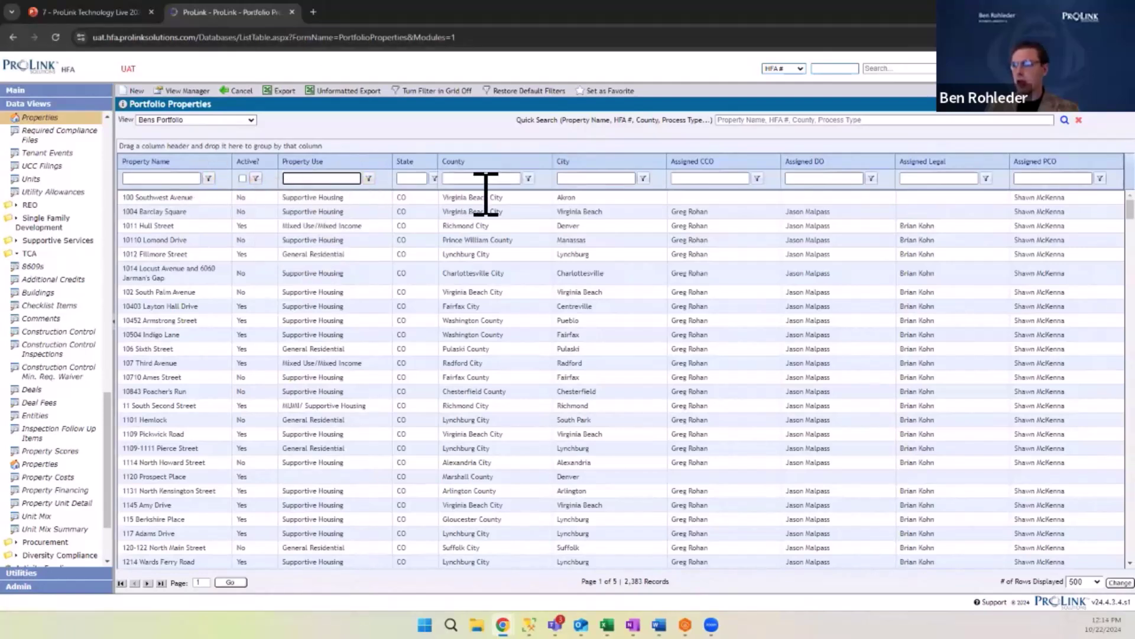
pyautogui.click(757, 178)
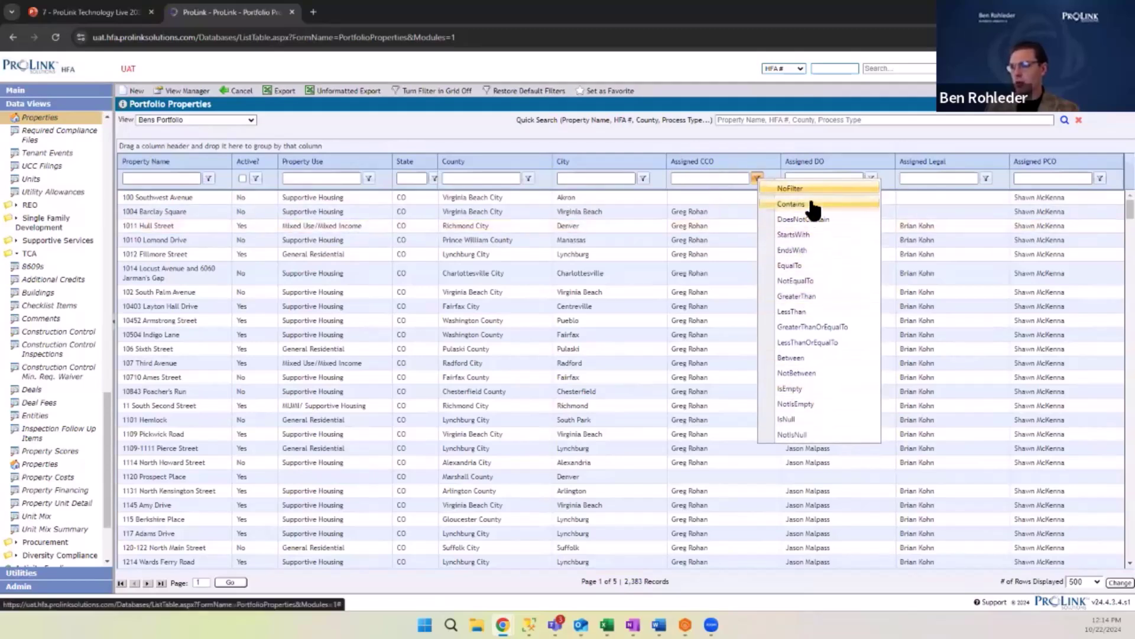
# - Filter the property list to active properties using EqualTo on the checked Active? column
pyautogui.click(242, 178)
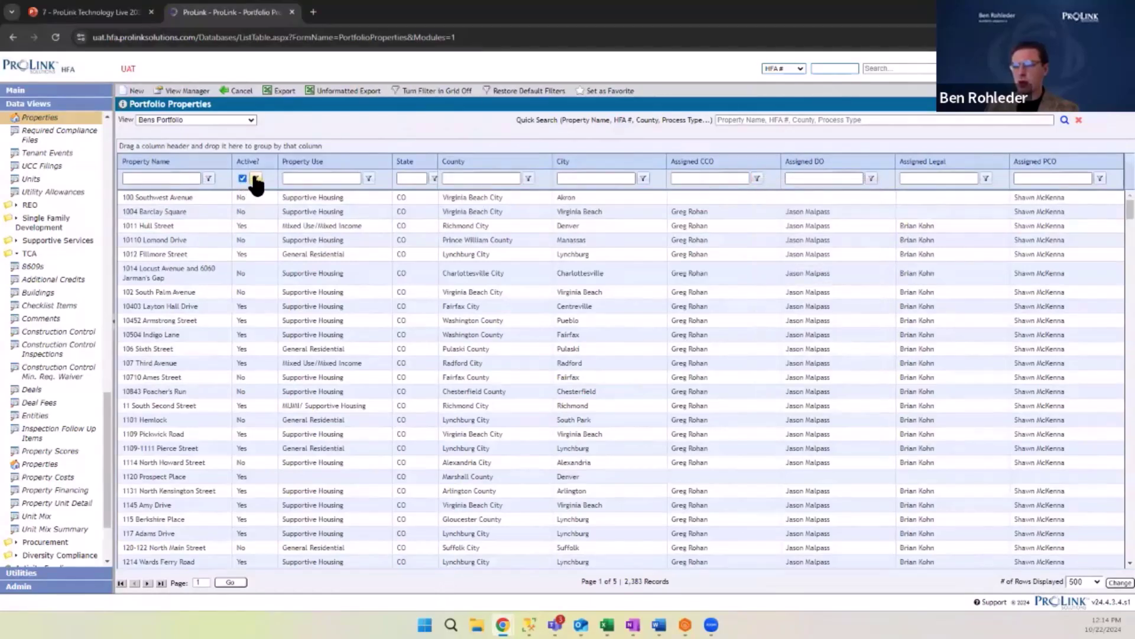
pyautogui.click(256, 179)
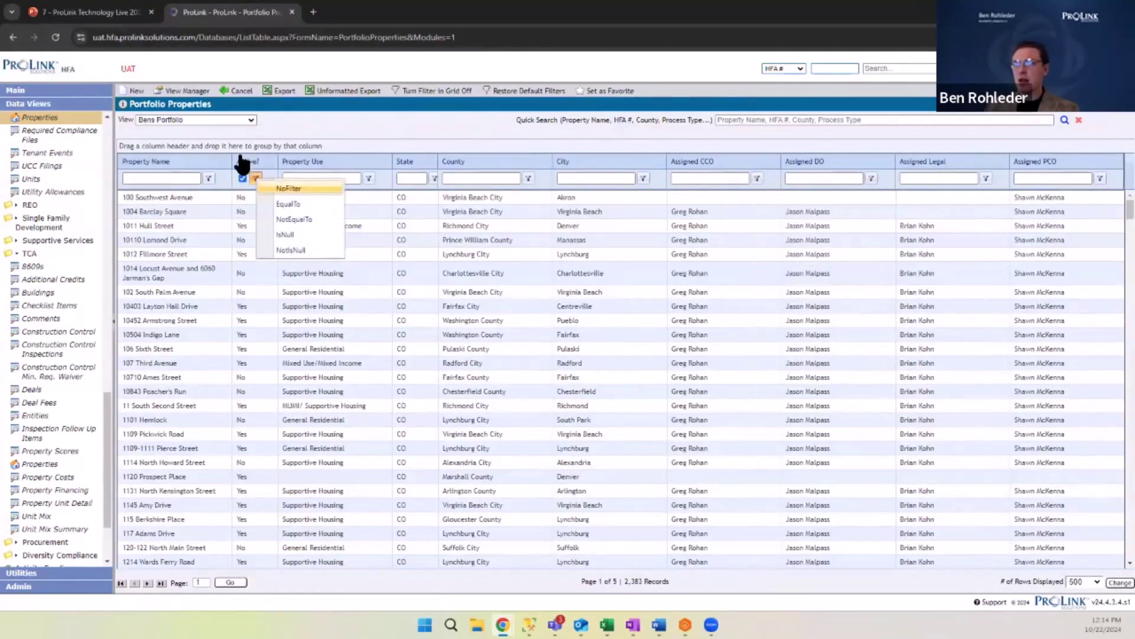
pyautogui.click(296, 205)
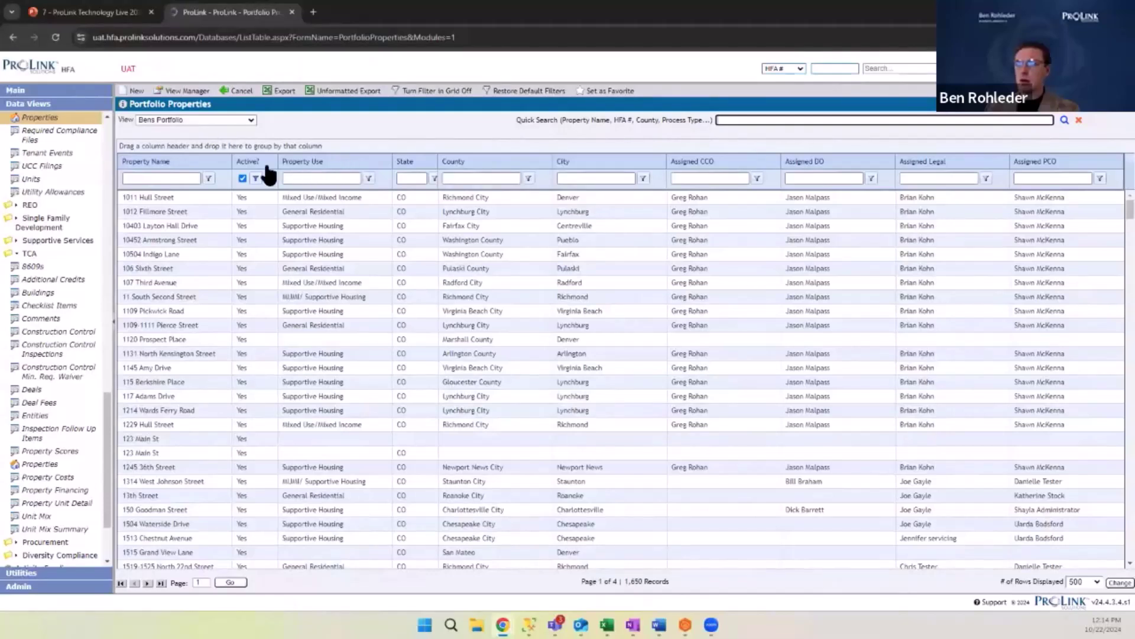
# - Group the property list by Property Use and look through the resulting groups
pyautogui.click(172, 160)
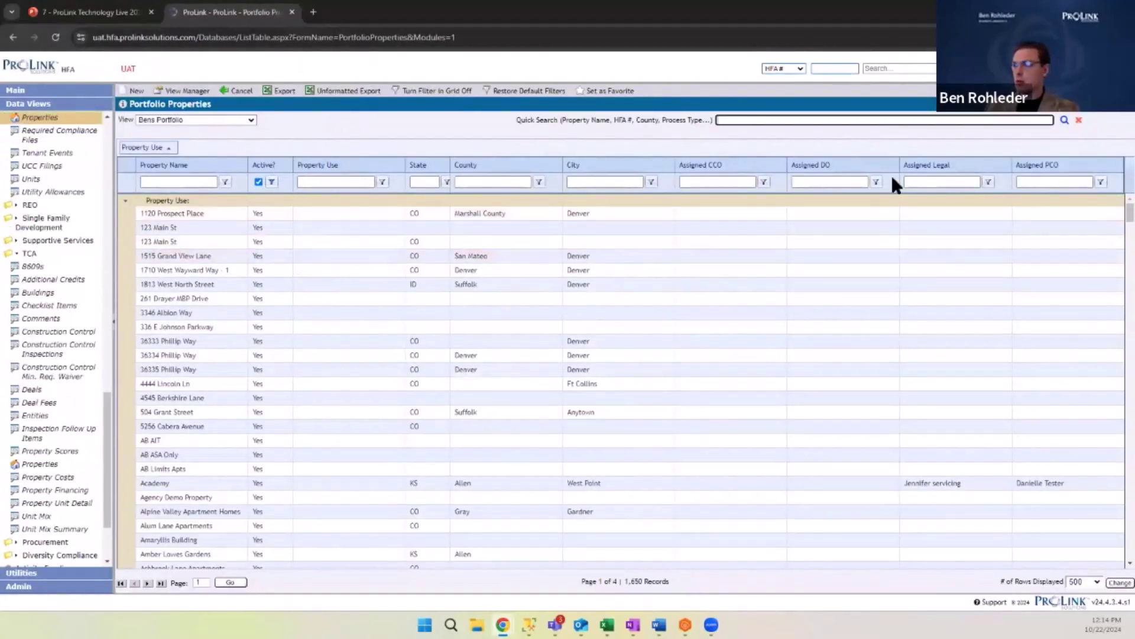
pyautogui.scroll(-1, 706, 482)
pyautogui.scroll(-20, 707, 482)
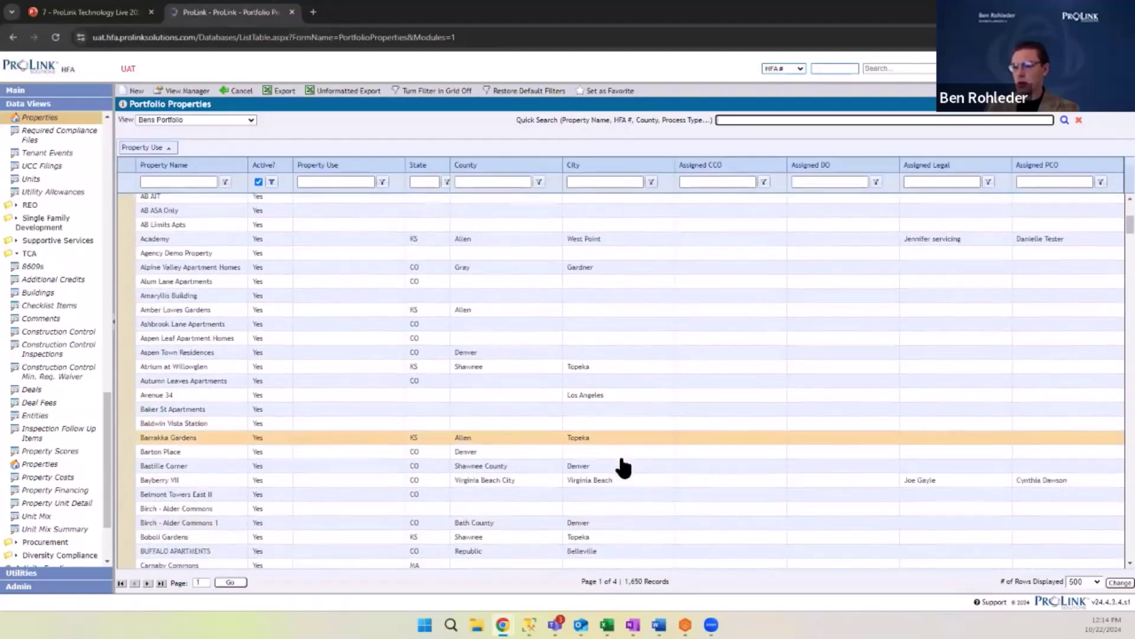
pyautogui.scroll(20, 735, 456)
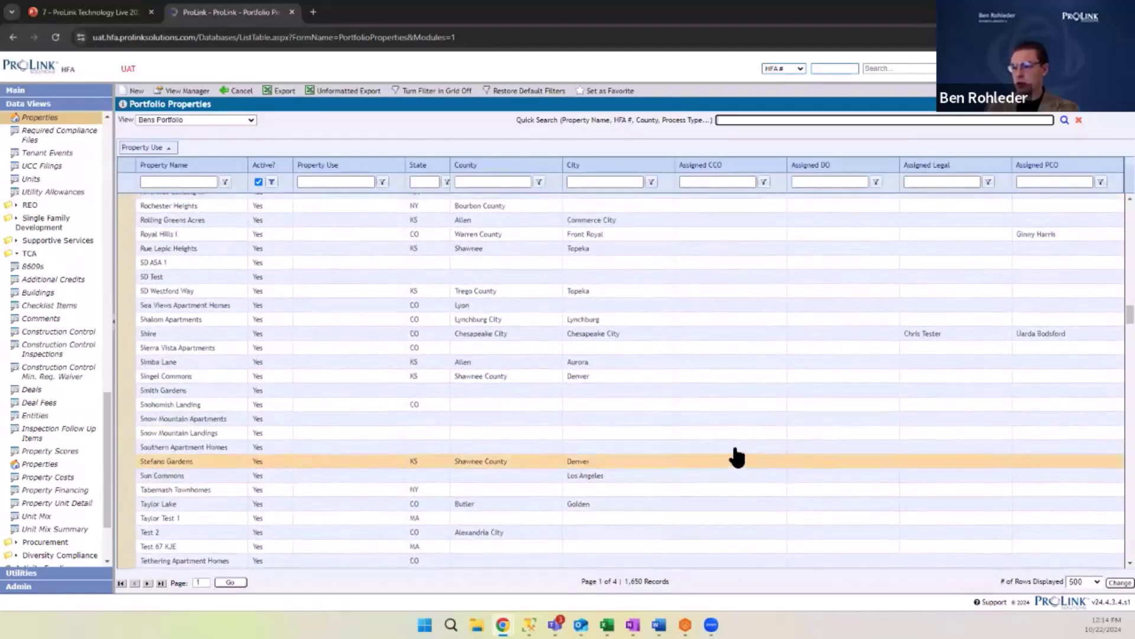
pyautogui.scroll(5, 361, 244)
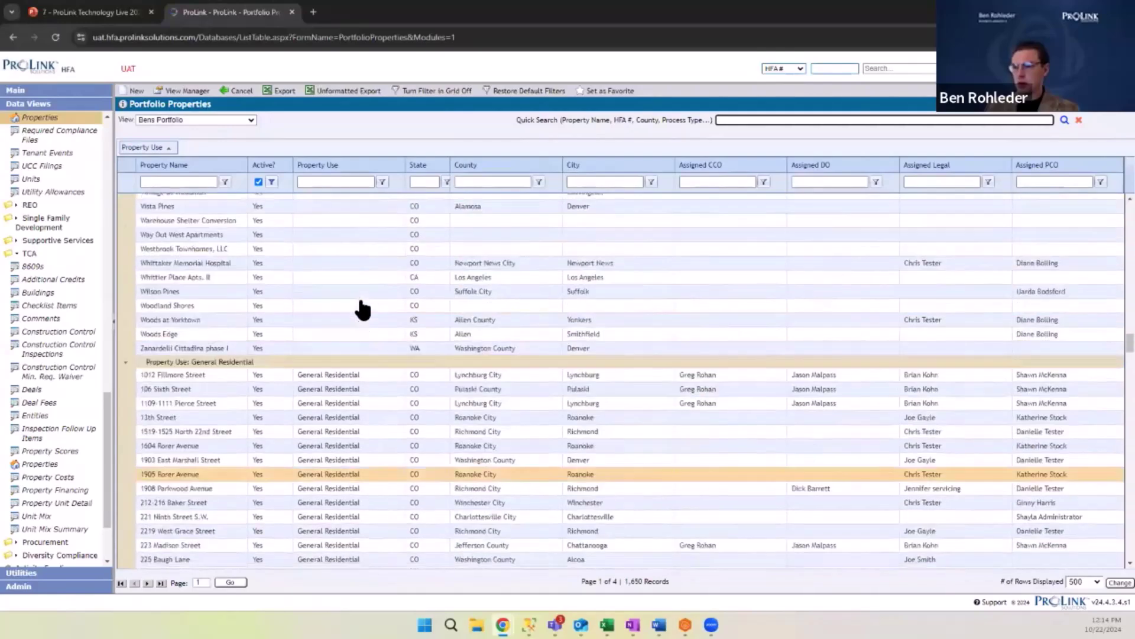
# - Filter the Property Use column to exclude properties with a blank property use
pyautogui.click(365, 183)
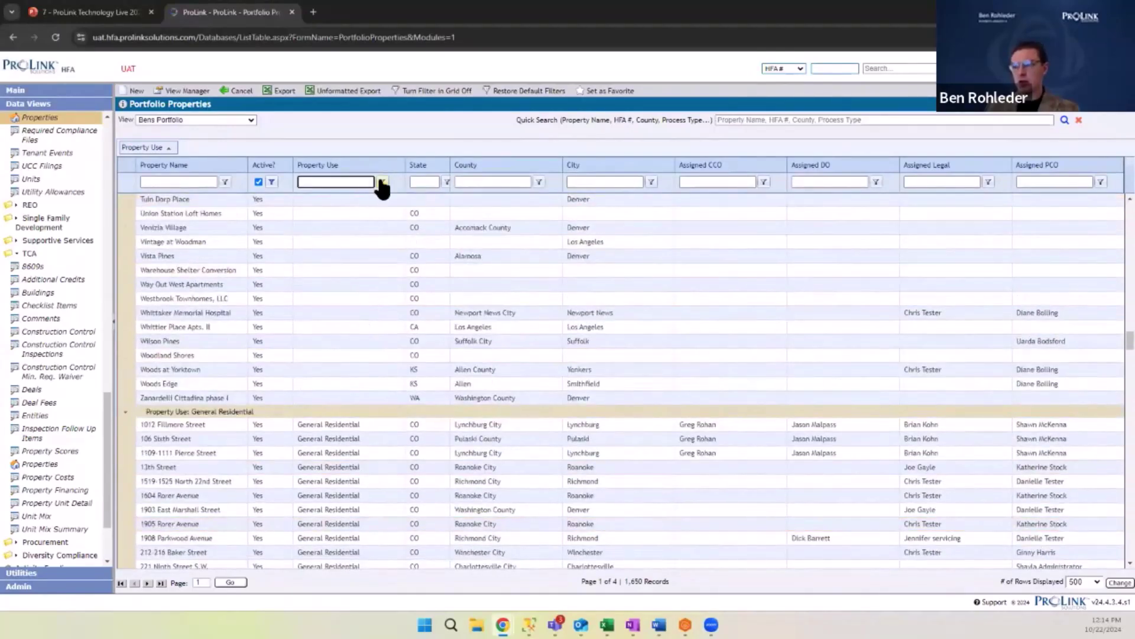
pyautogui.click(382, 182)
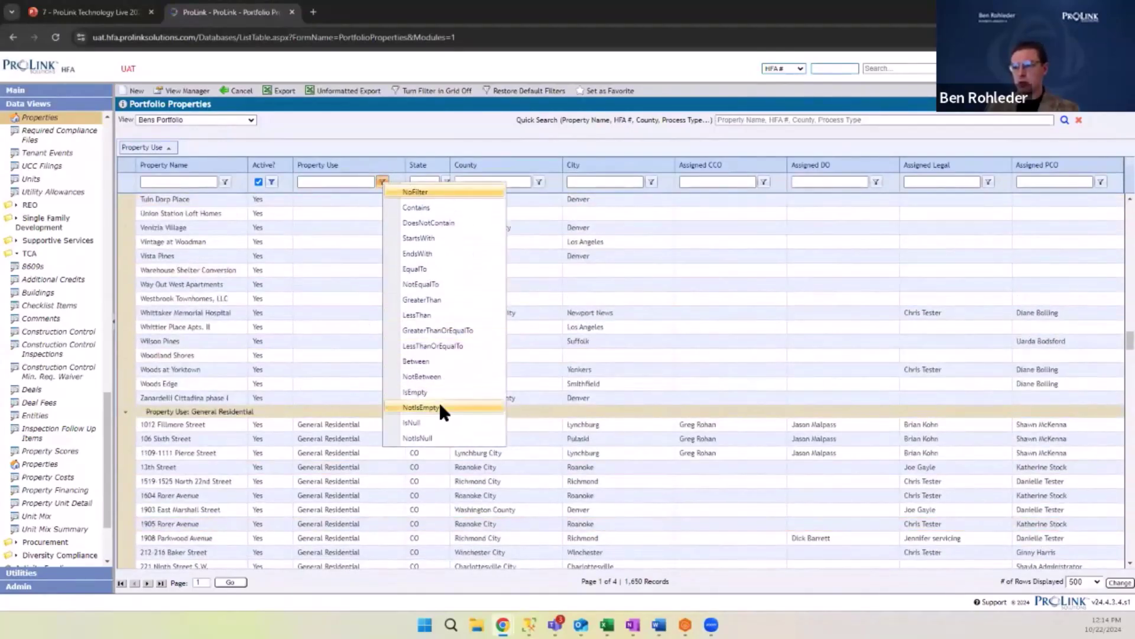
pyautogui.click(433, 426)
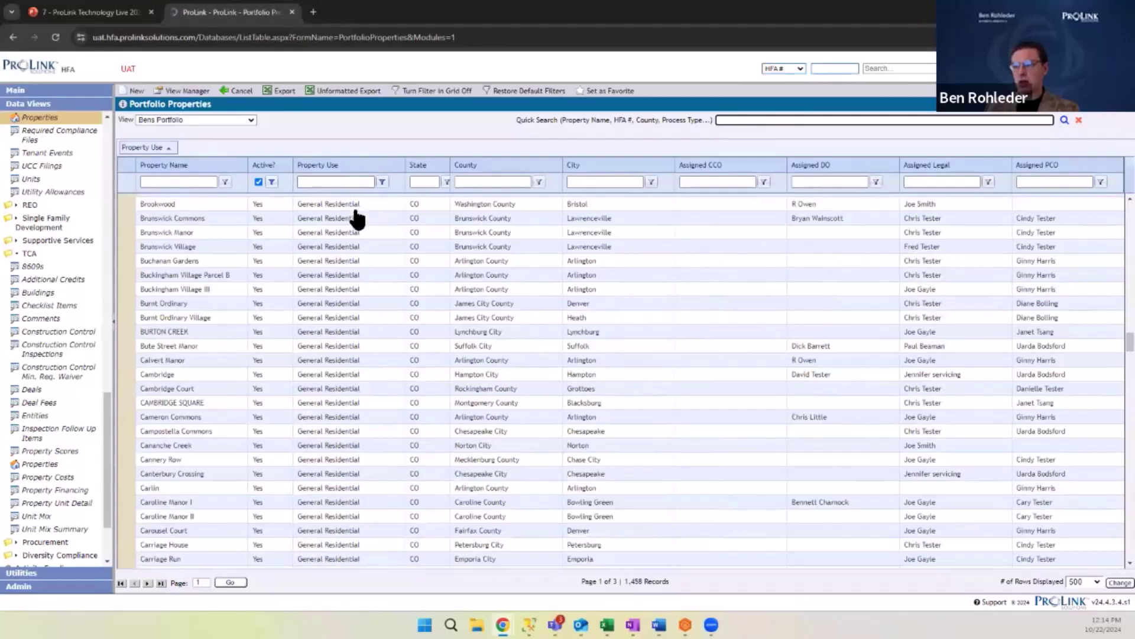
pyautogui.scroll(20, 355, 219)
pyautogui.scroll(10, 354, 235)
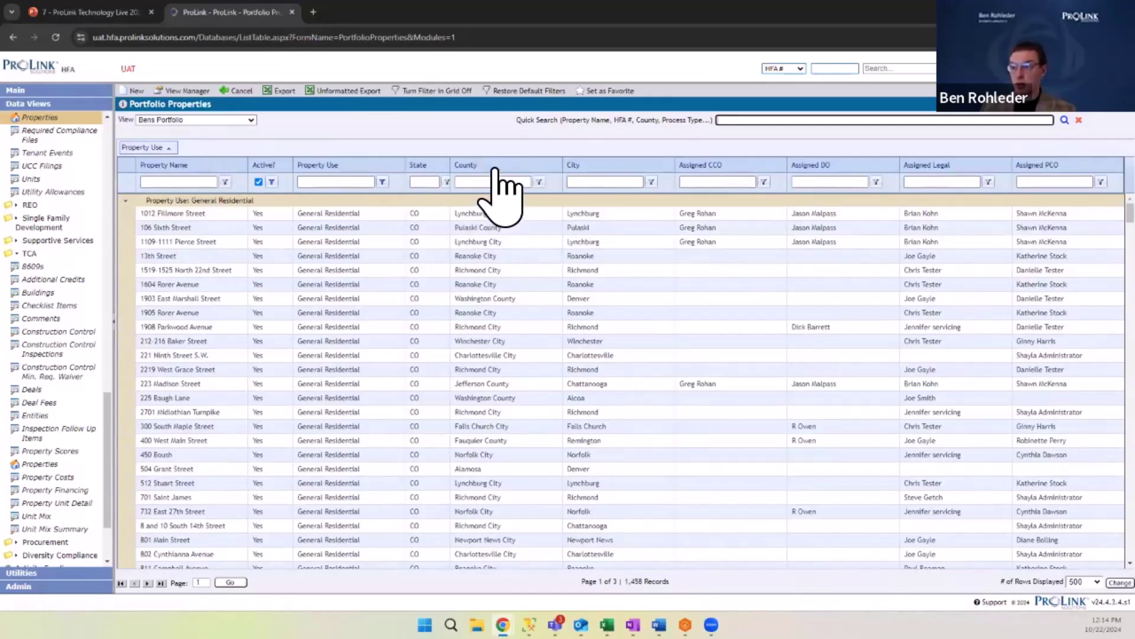
# - Group the properties by County within each Property Use and sort the counties in descending order
pyautogui.moveTo(495, 169); pyautogui.dragTo(226, 152)
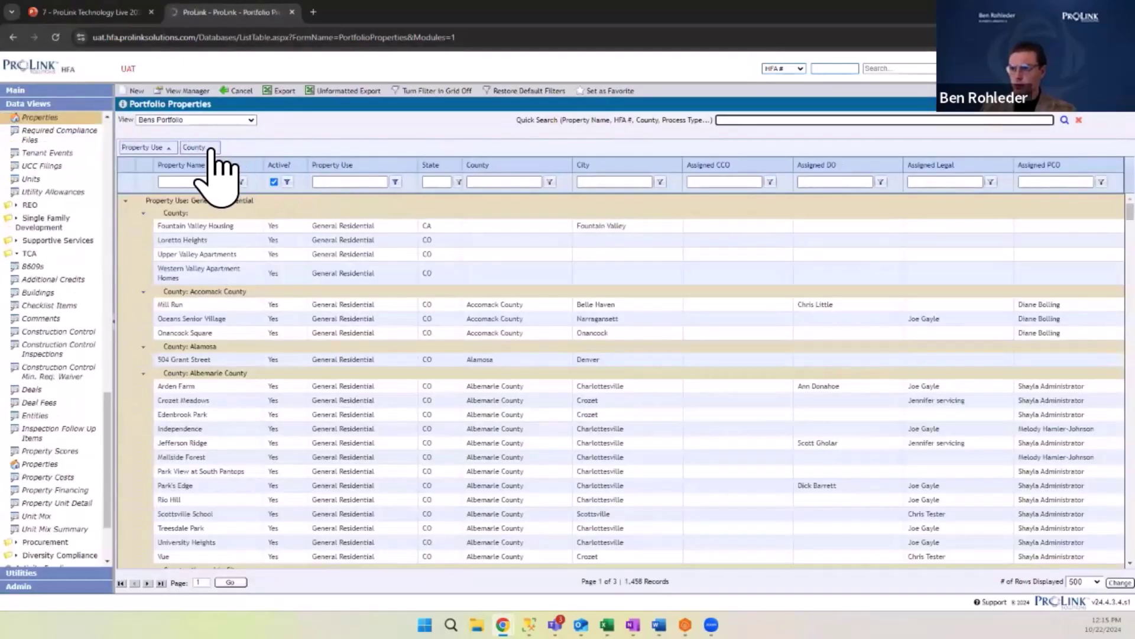
pyautogui.click(477, 166)
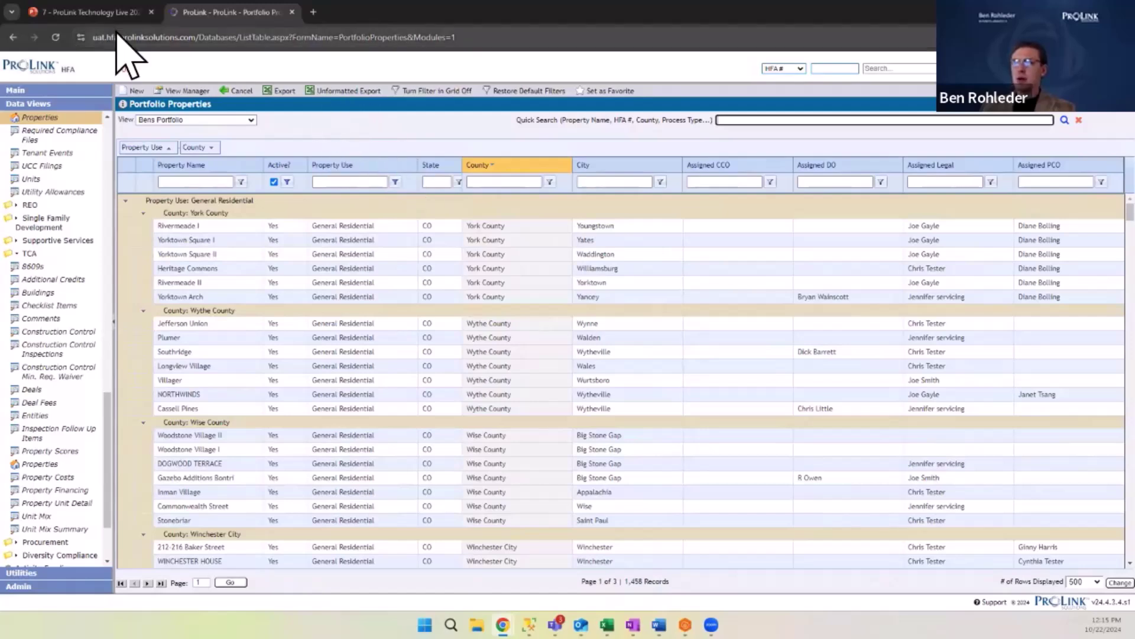
# - Switch to the ProLink Technology Live 2024 presentation in PowerPoint and start its slide show
pyautogui.click(93, 13)
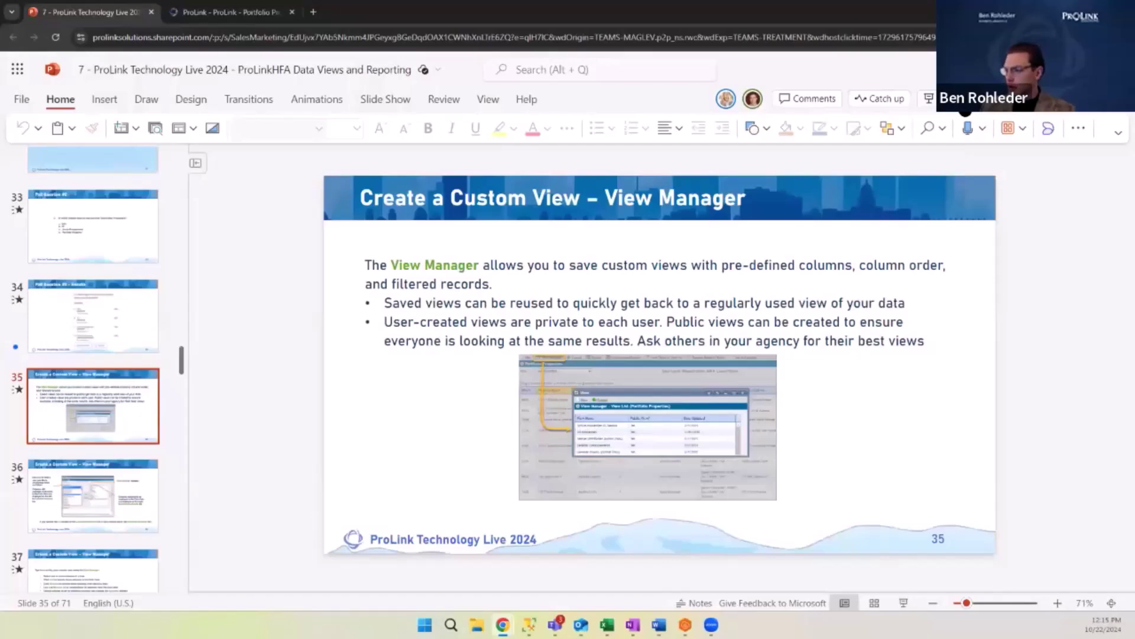
pyautogui.press('F5')
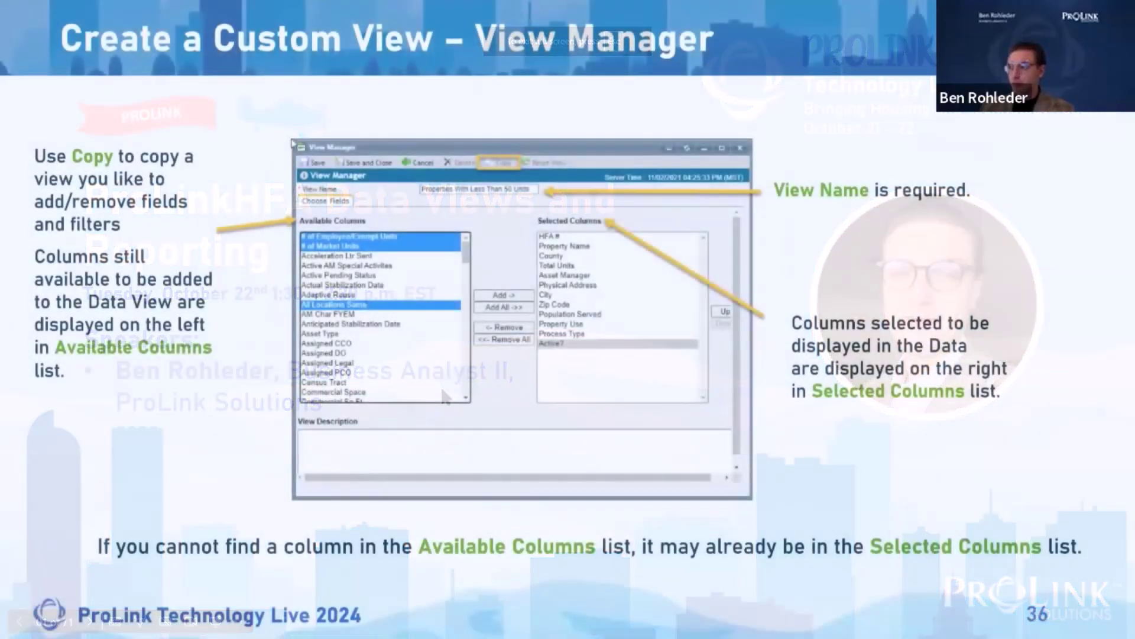